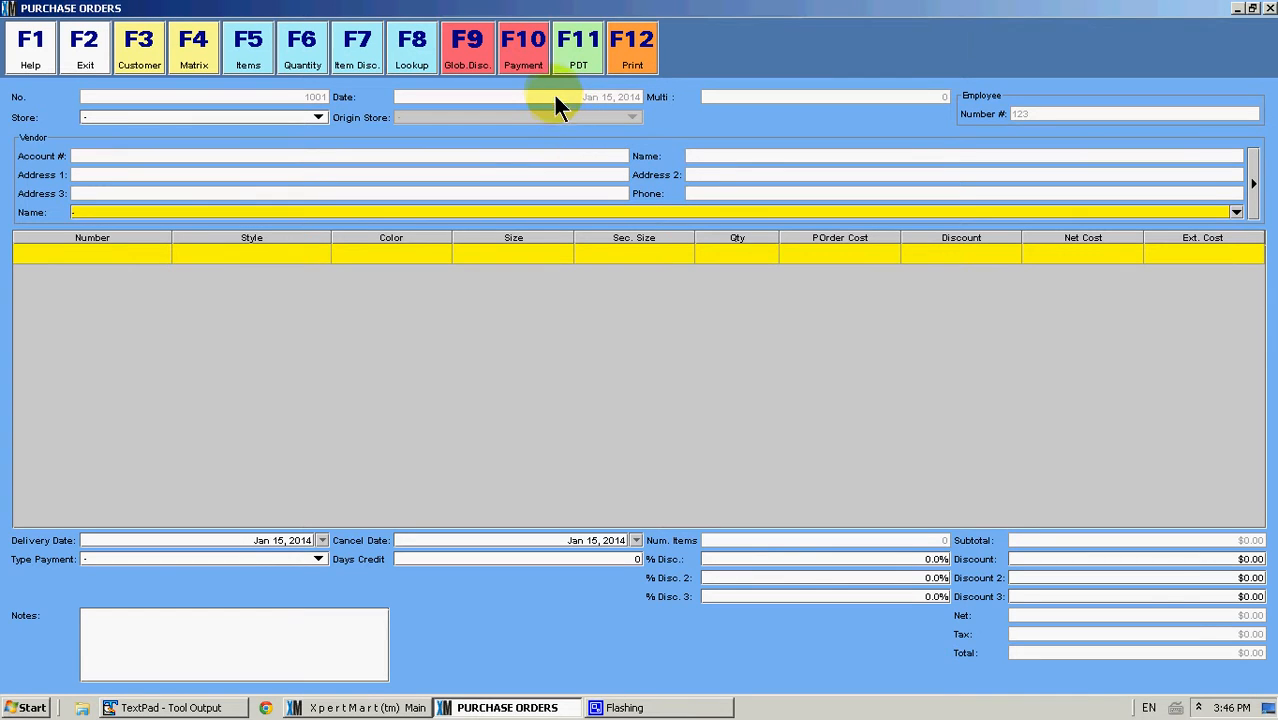
Set the purchase order's store to Pacific.
click(318, 118)
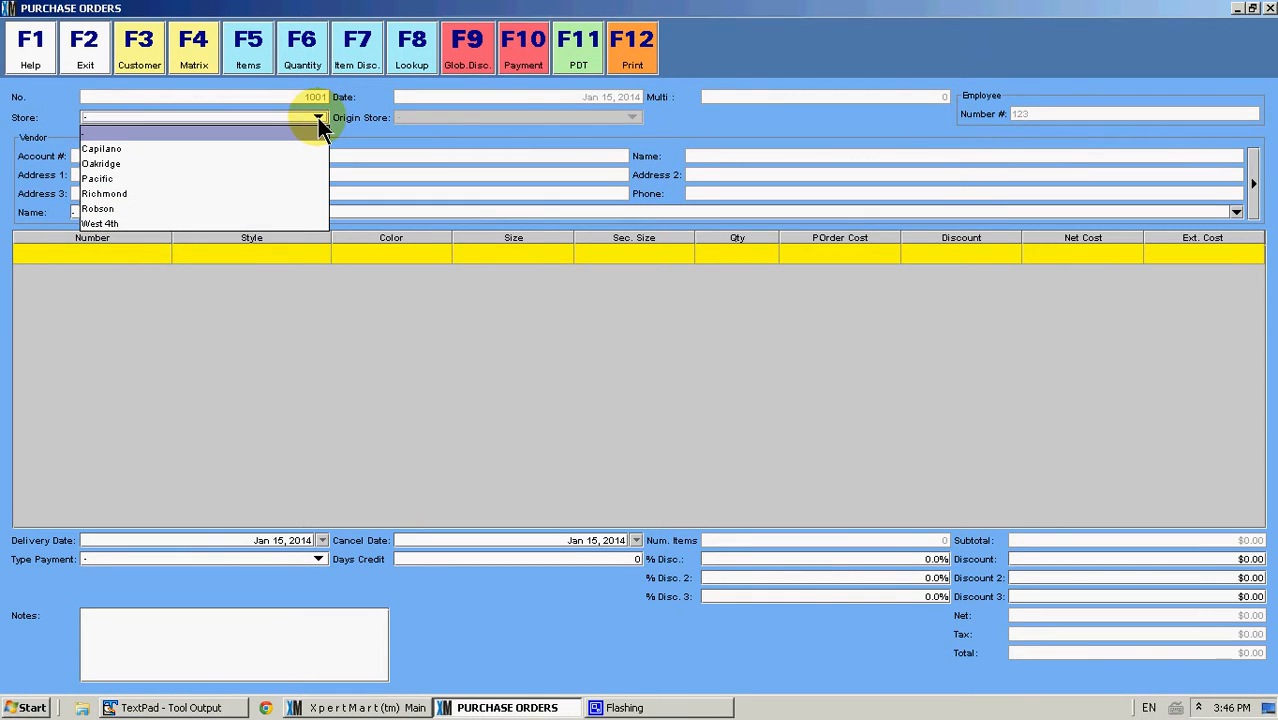
click(281, 180)
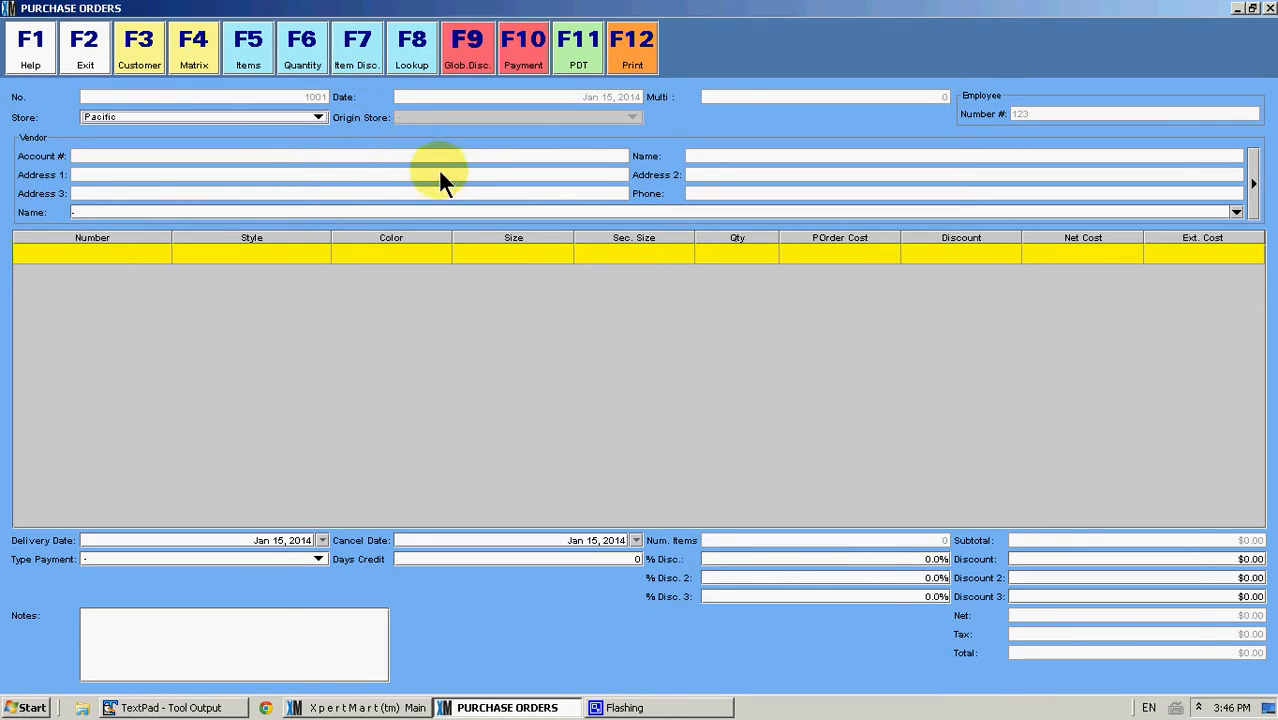
Look up vendor names starting with N and pick Nine West Canada as the order's vendor.
click(496, 208)
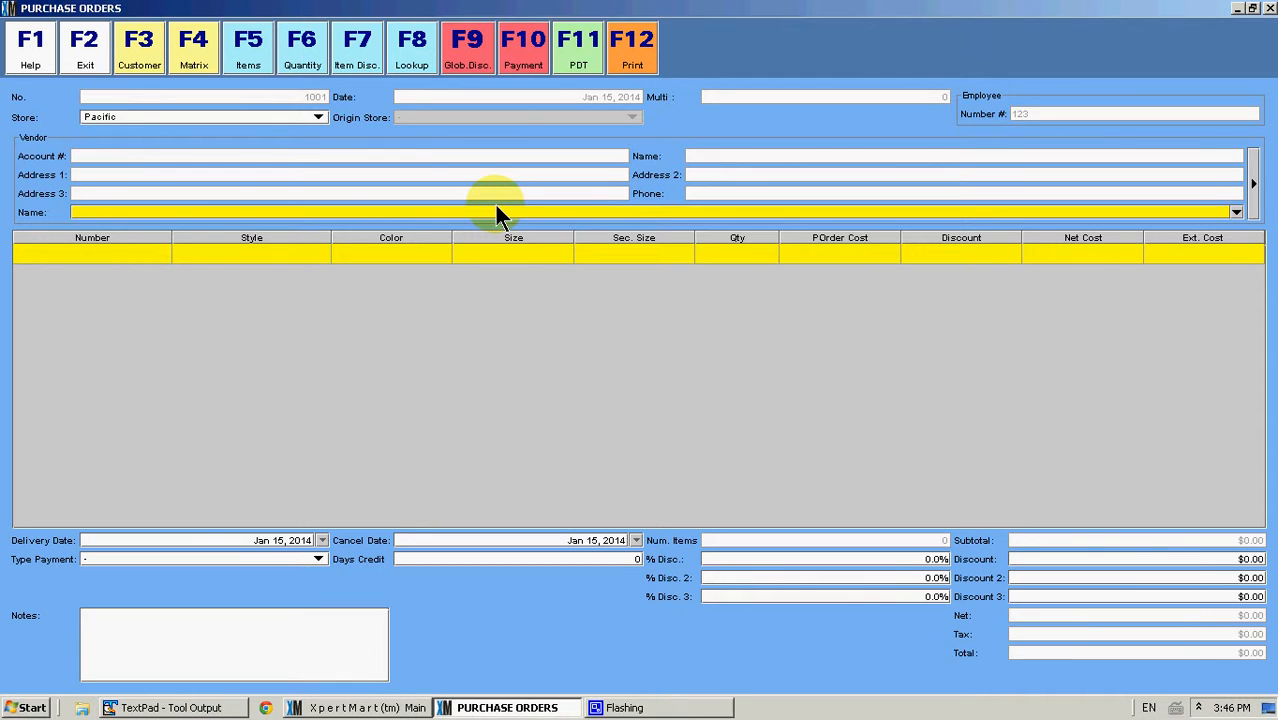
text(N)
key(Return)
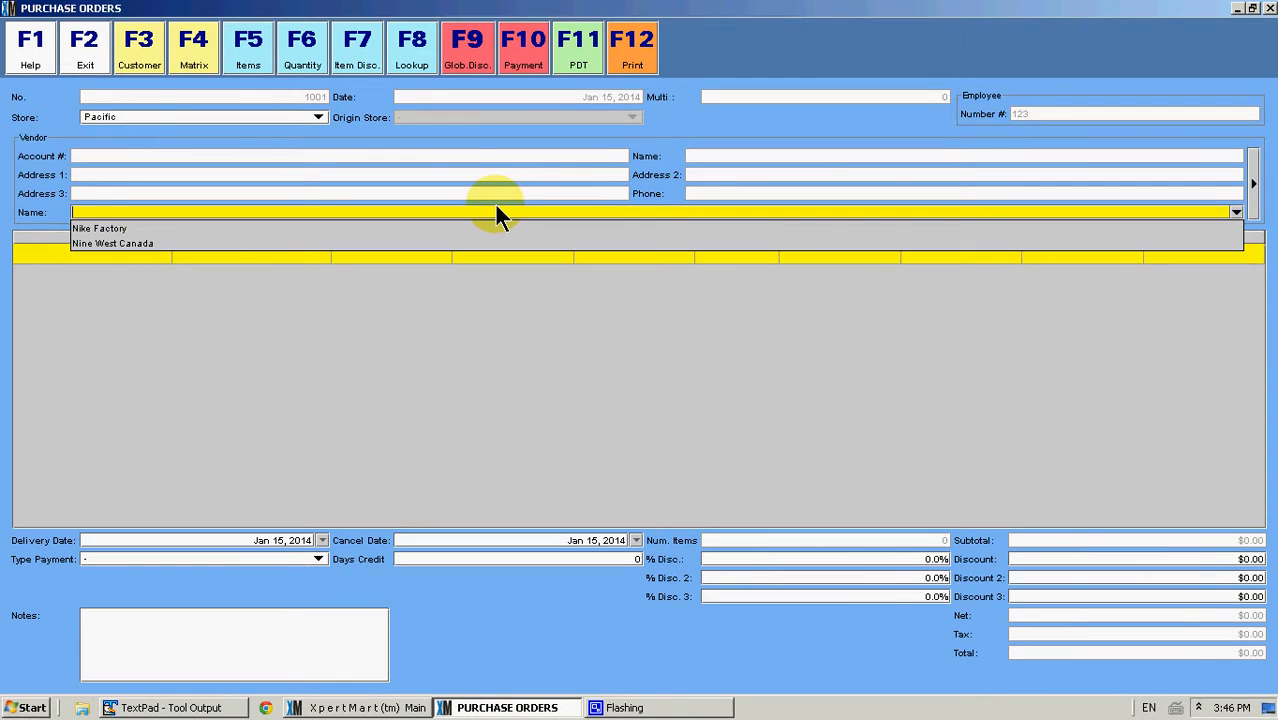
key(Down)
key(Down)
key(Up)
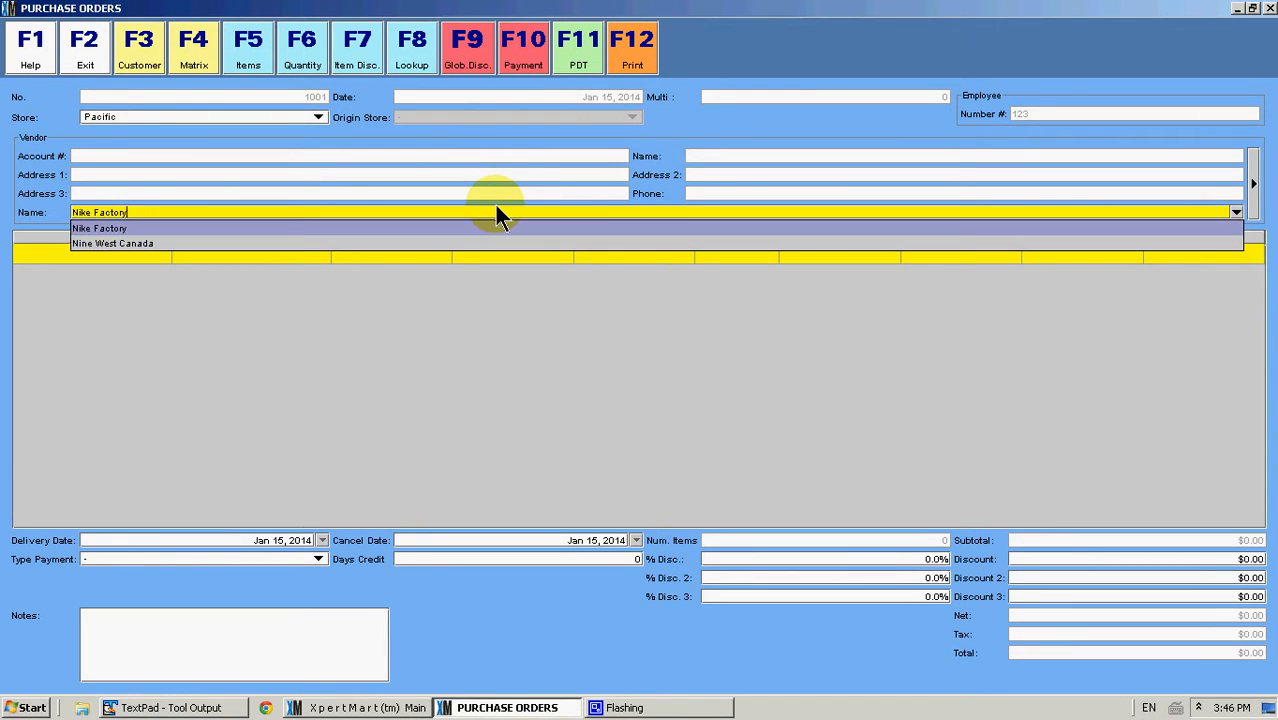
key(Down)
key(Up)
key(Down)
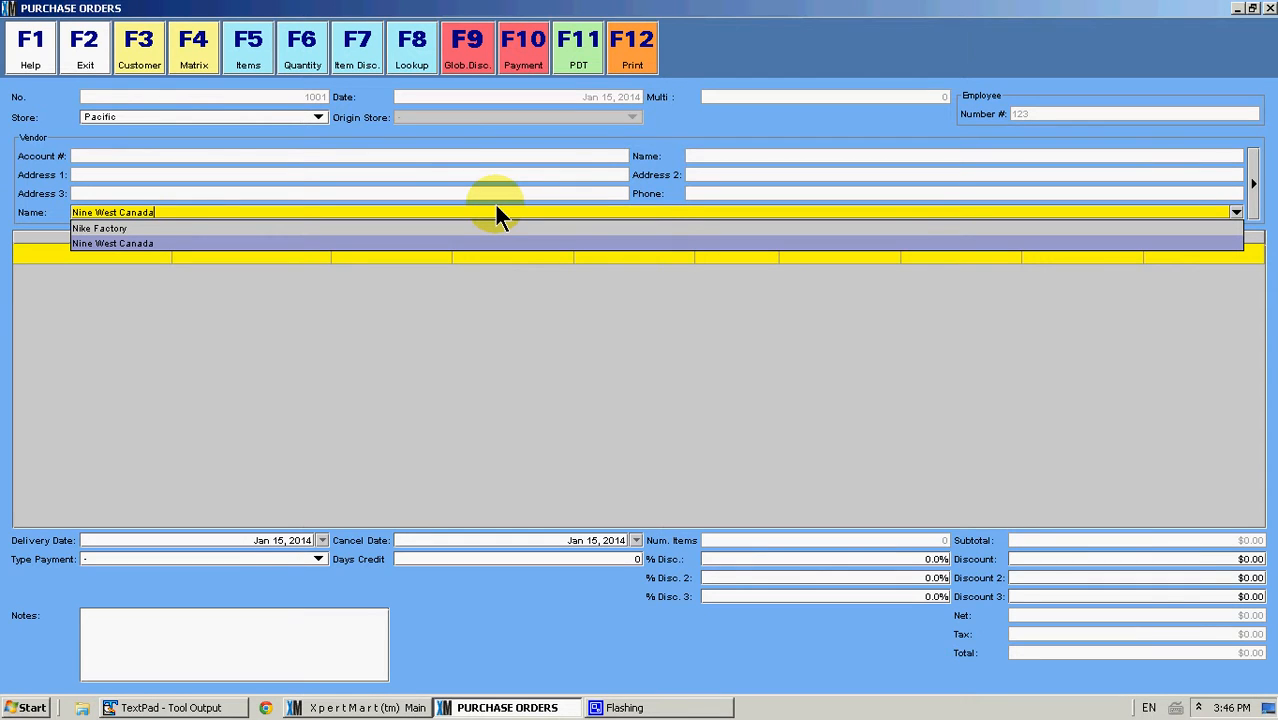
text(\)
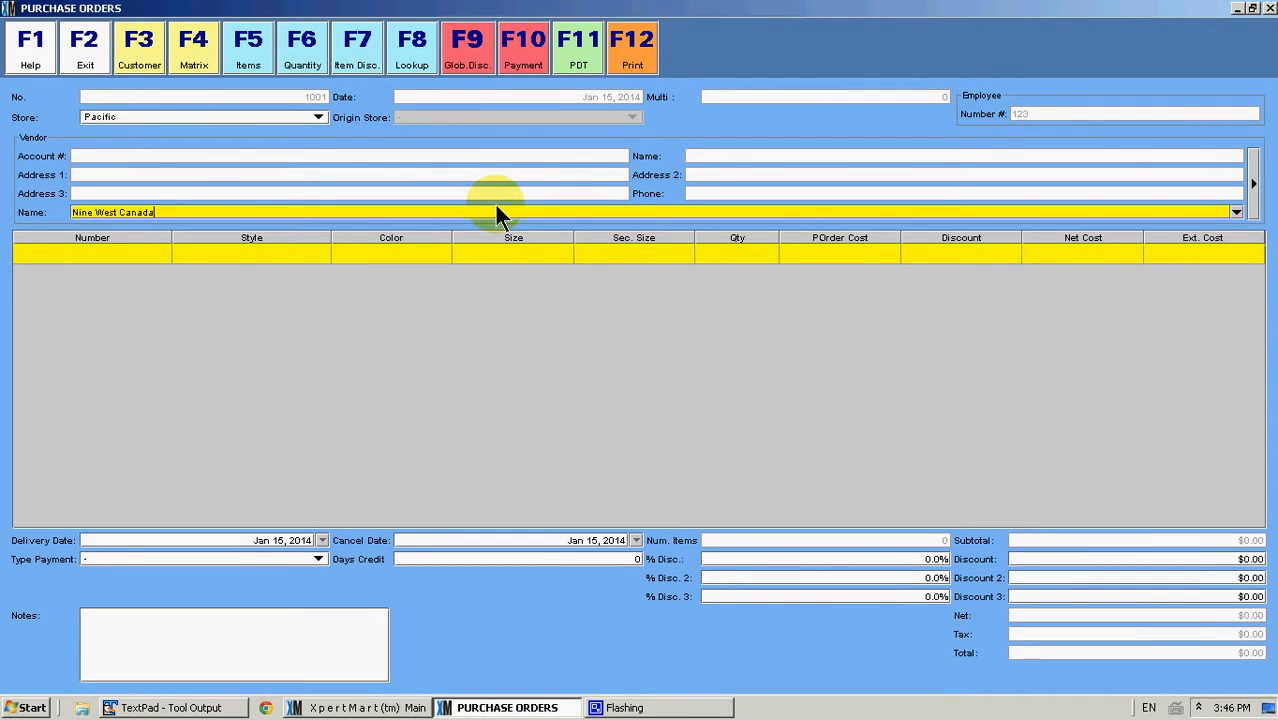
Clear the vendor name and choose Kolossal Fashion LLC from the full vendor list.
key(BackSpace)
key(BackSpace)
key(BackSpace)
key(BackSpace)
key(BackSpace)
key(BackSpace)
key(BackSpace)
key(BackSpace)
key(BackSpace)
key(BackSpace)
key(BackSpace)
key(BackSpace)
key(BackSpace)
key(BackSpace)
key(BackSpace)
key(BackSpace)
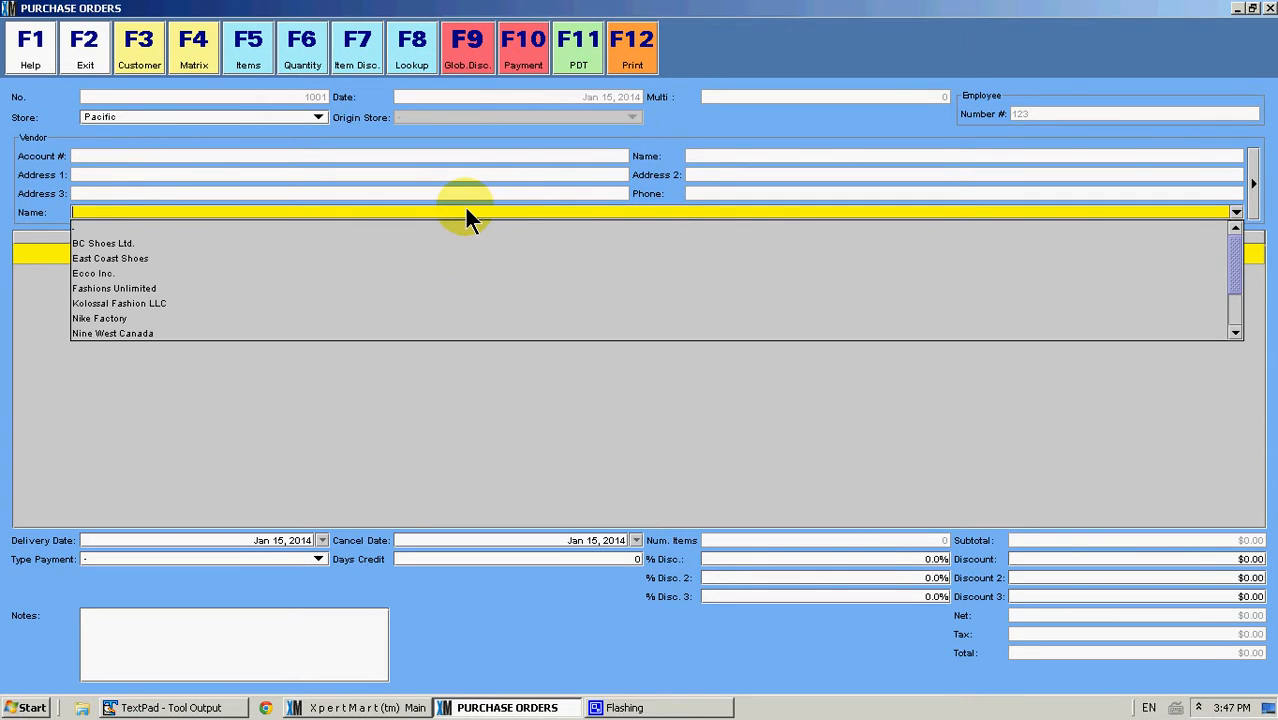
key(Down)
key(Down)
key(Down)
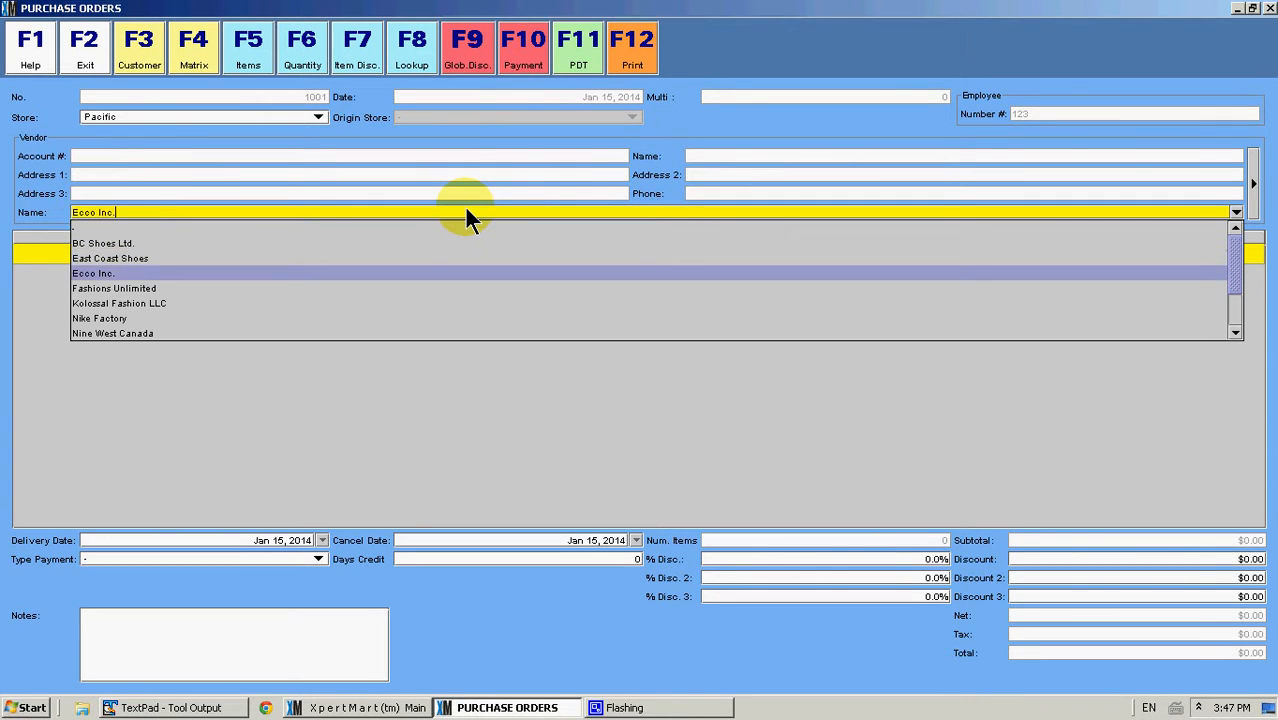
key(Up)
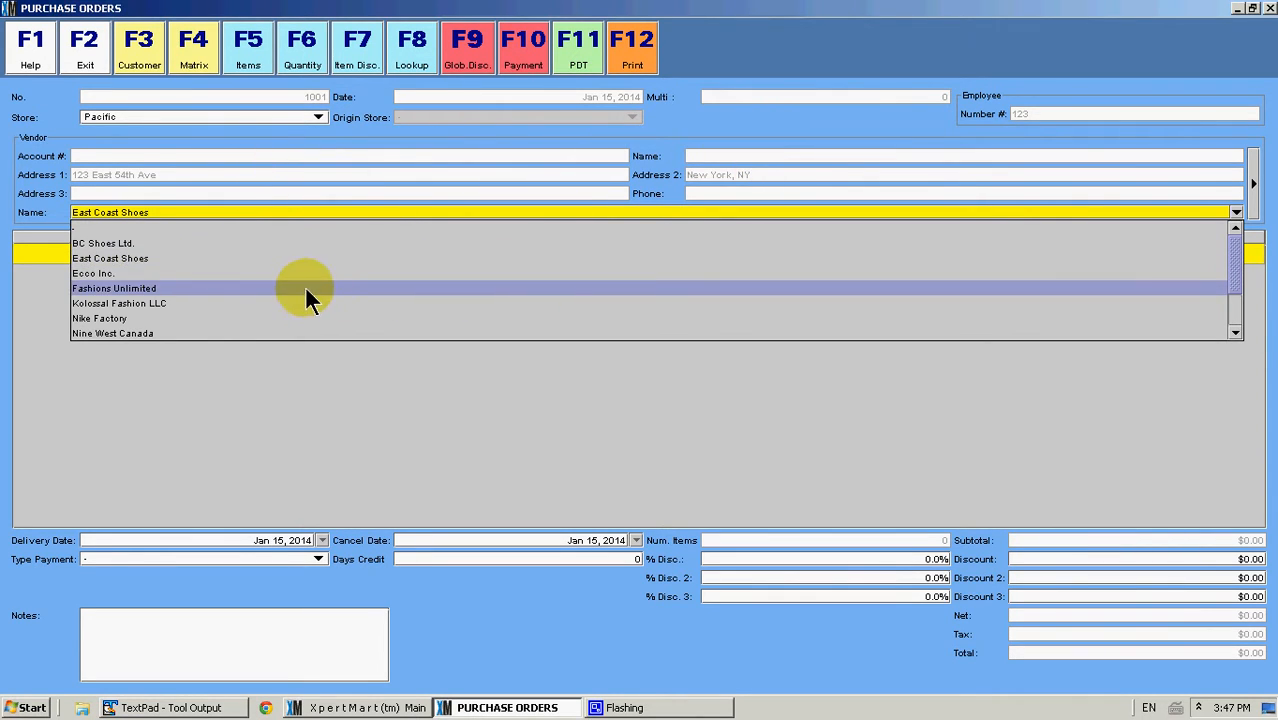
key(Down)
key(Down)
key(Down)
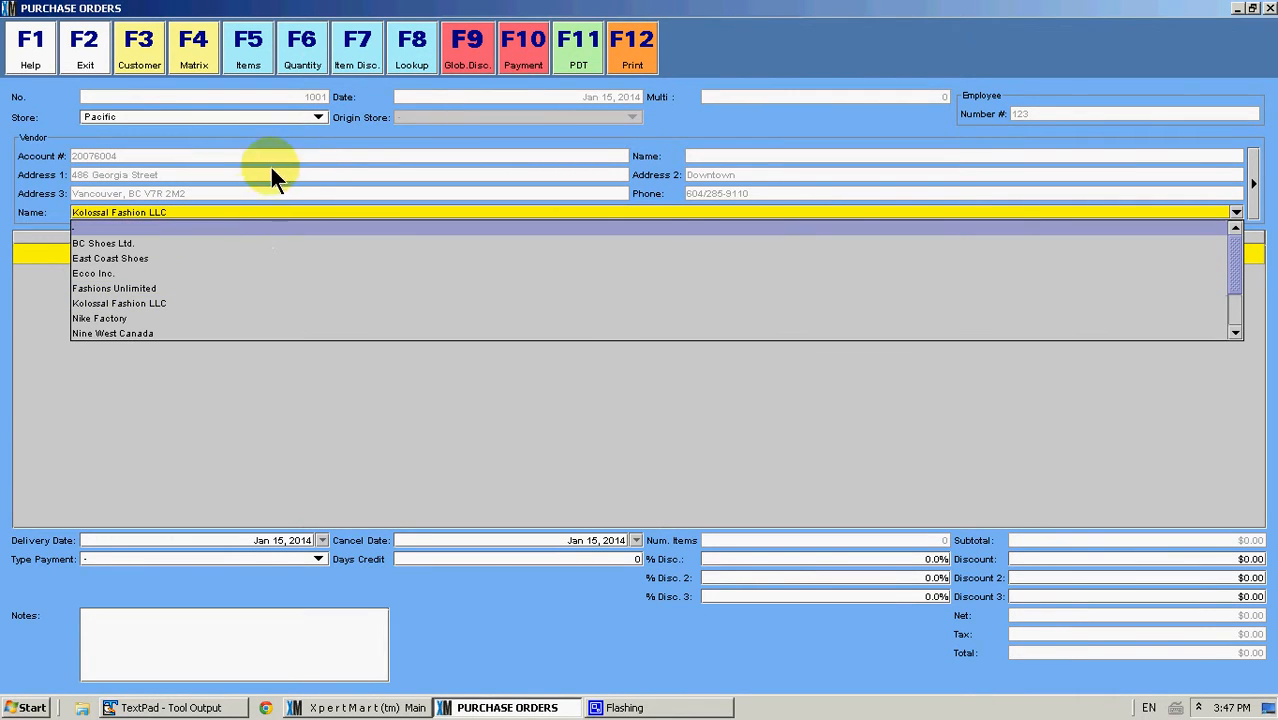
click(151, 302)
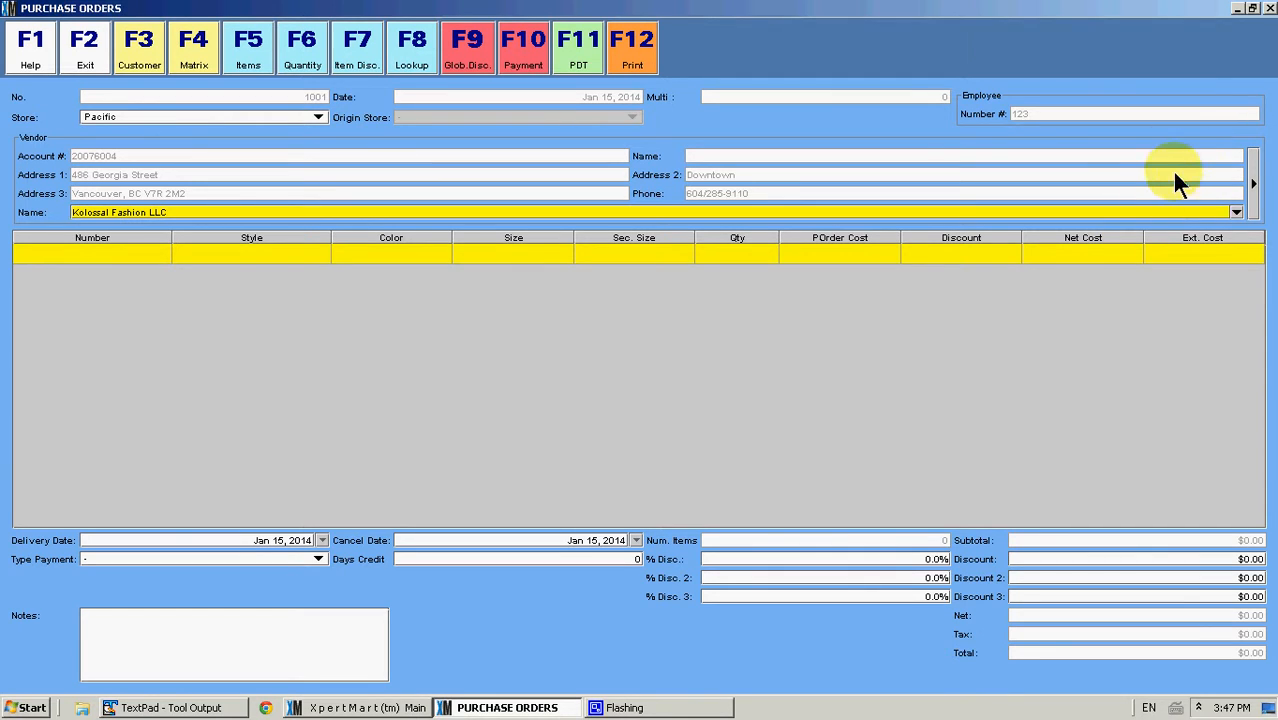
Open the selected vendor's full record to review its details, and return to the purchase order.
click(1253, 175)
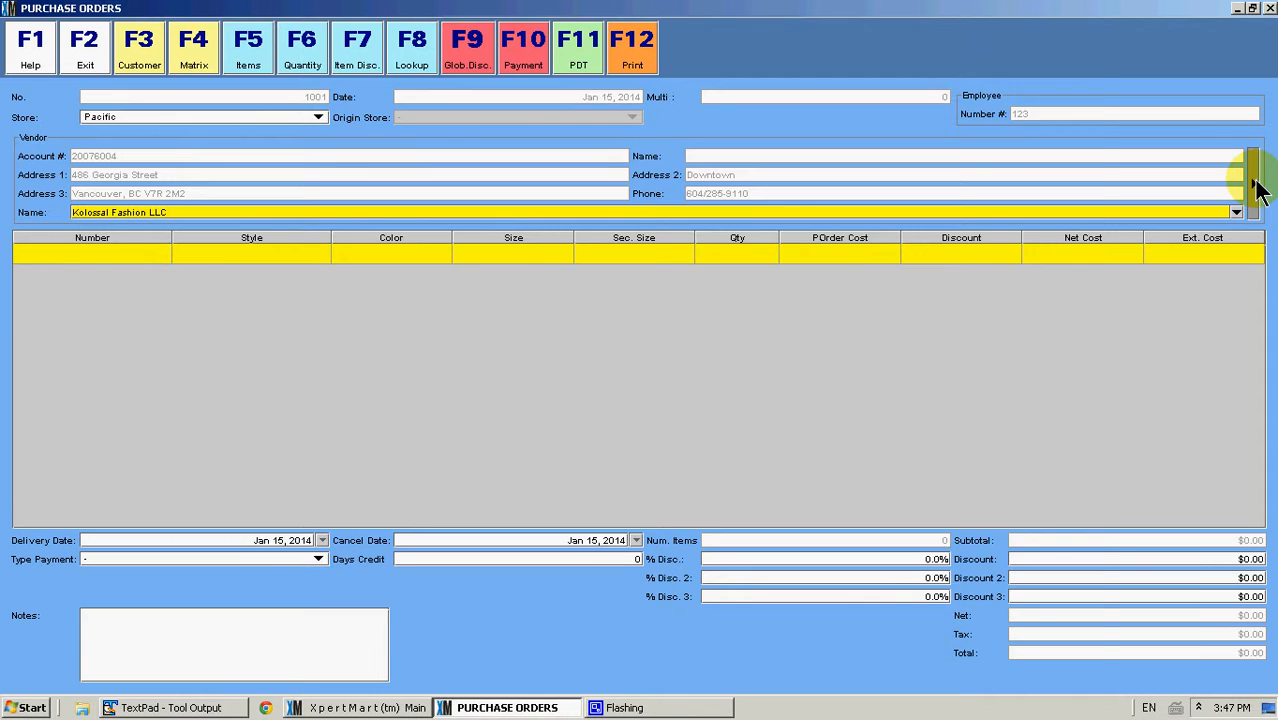
click(1253, 185)
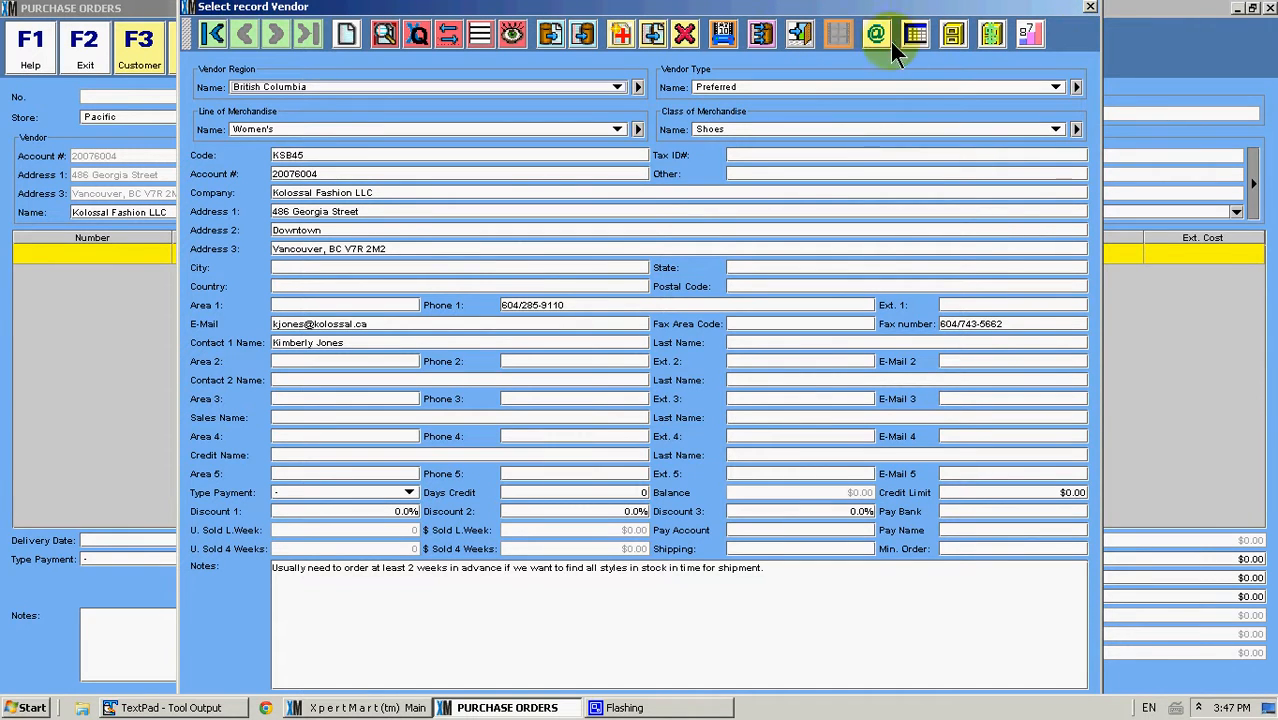
click(799, 36)
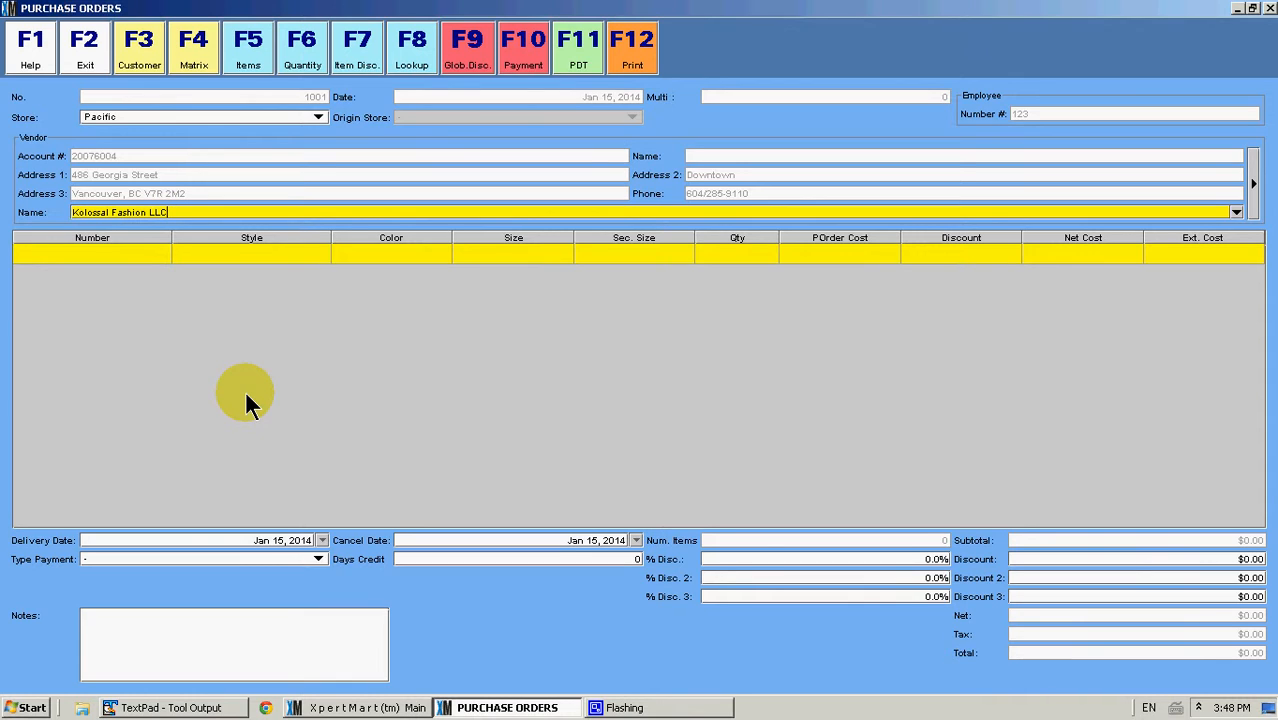
Look up item styles starting with G, choose the Gaby Steve Madden sneakers, and select the Red size 06.0 quantity.
click(149, 256)
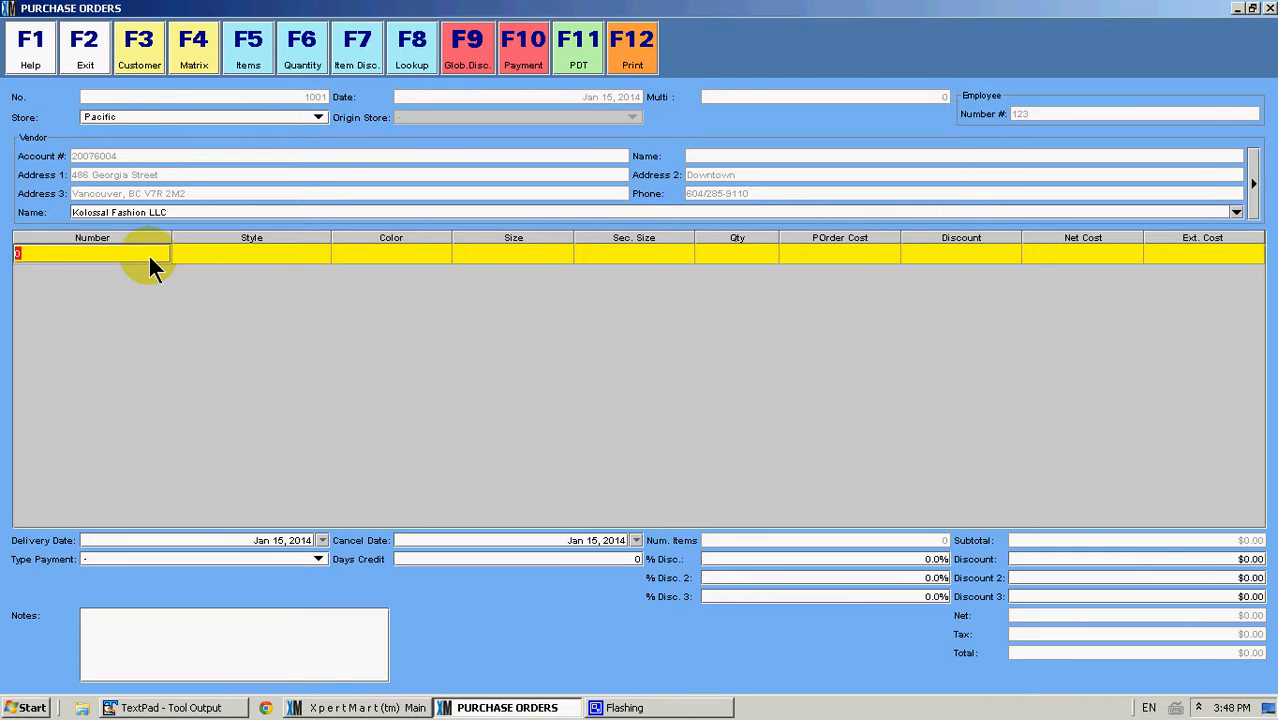
text(G)
key(Return)
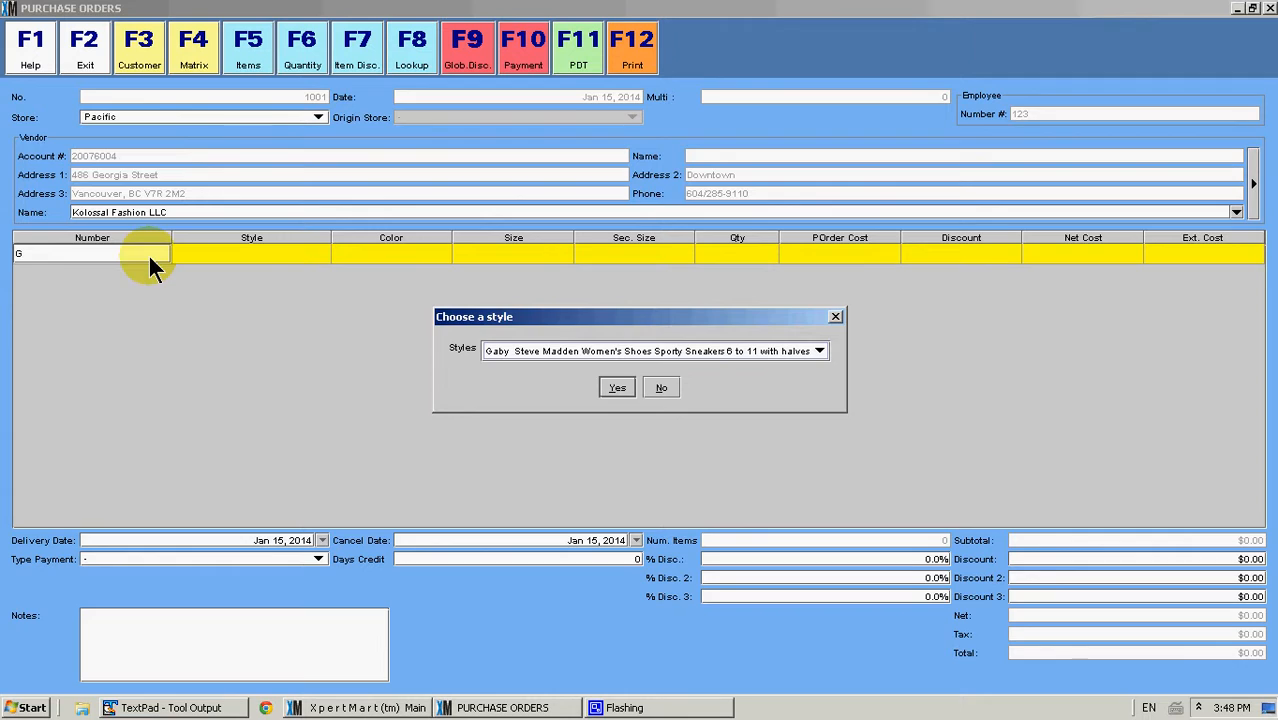
click(531, 351)
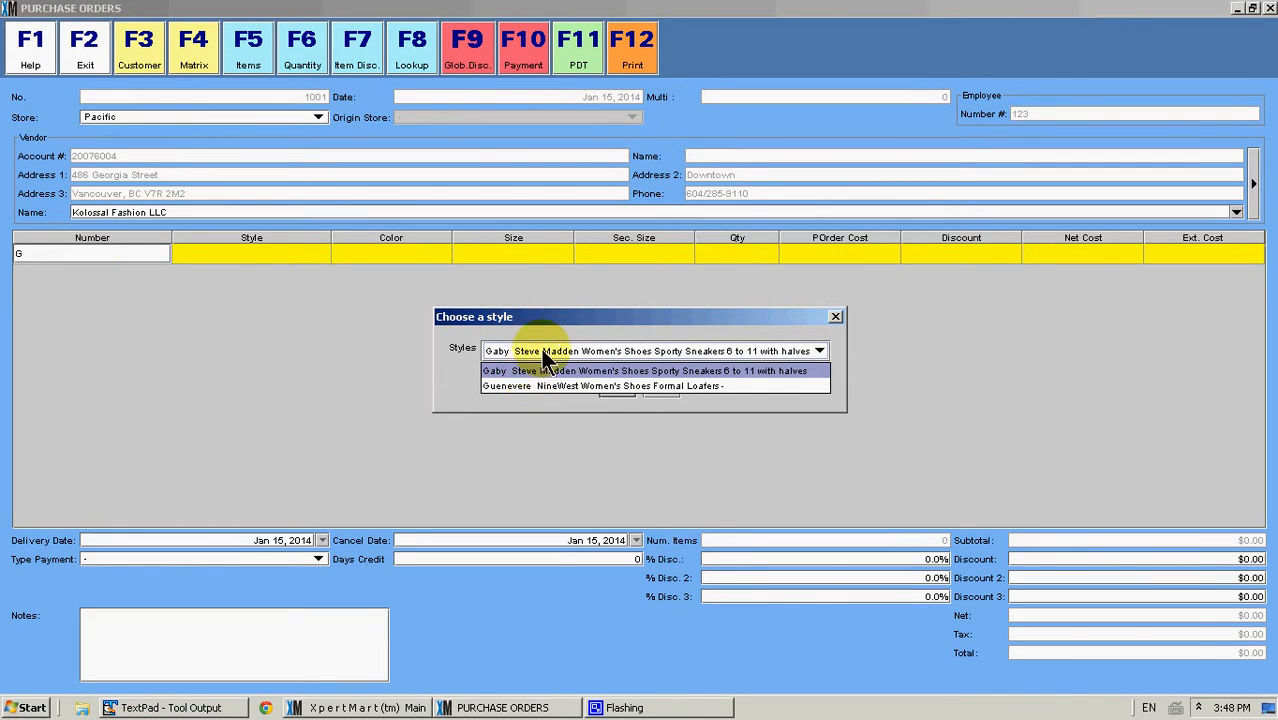
click(545, 356)
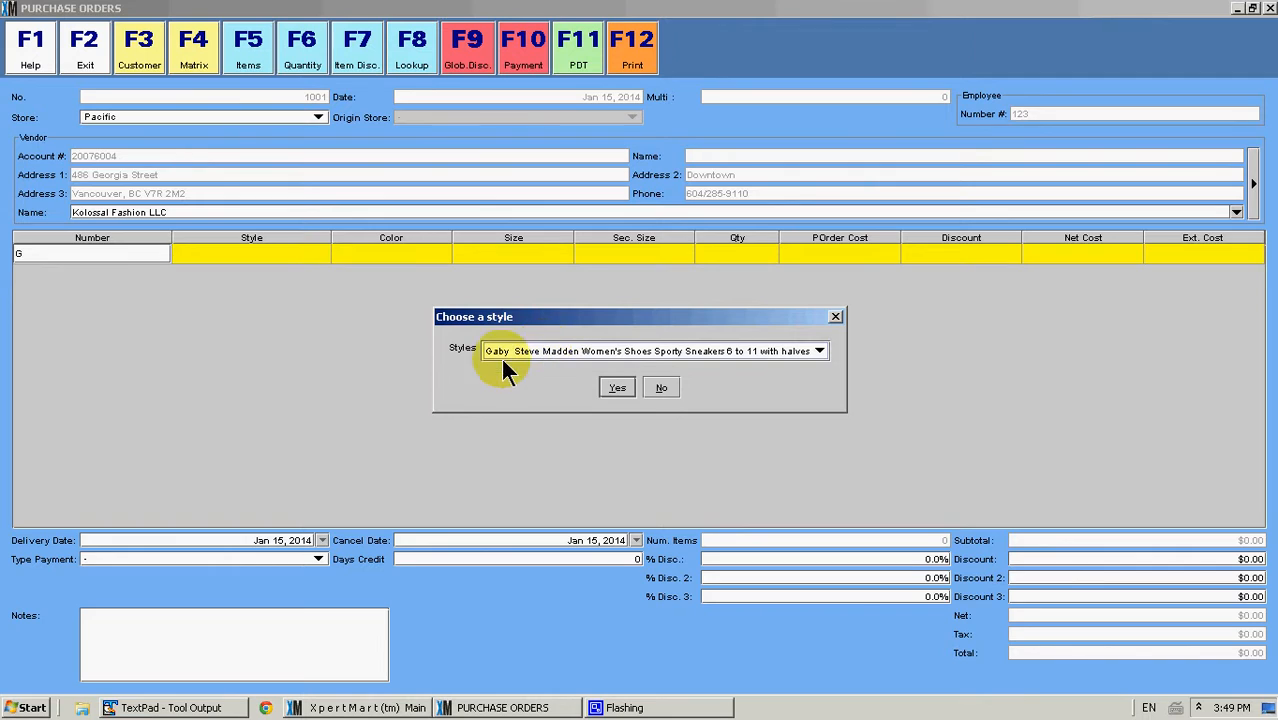
click(618, 388)
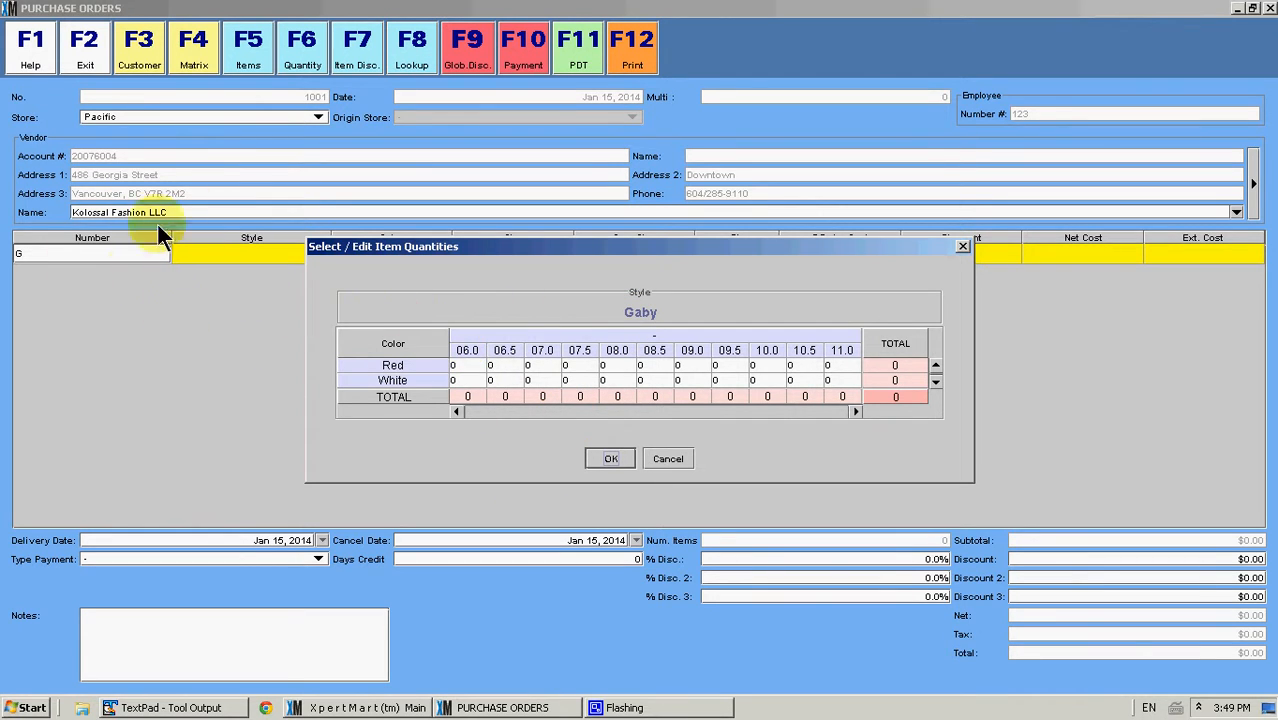
click(482, 366)
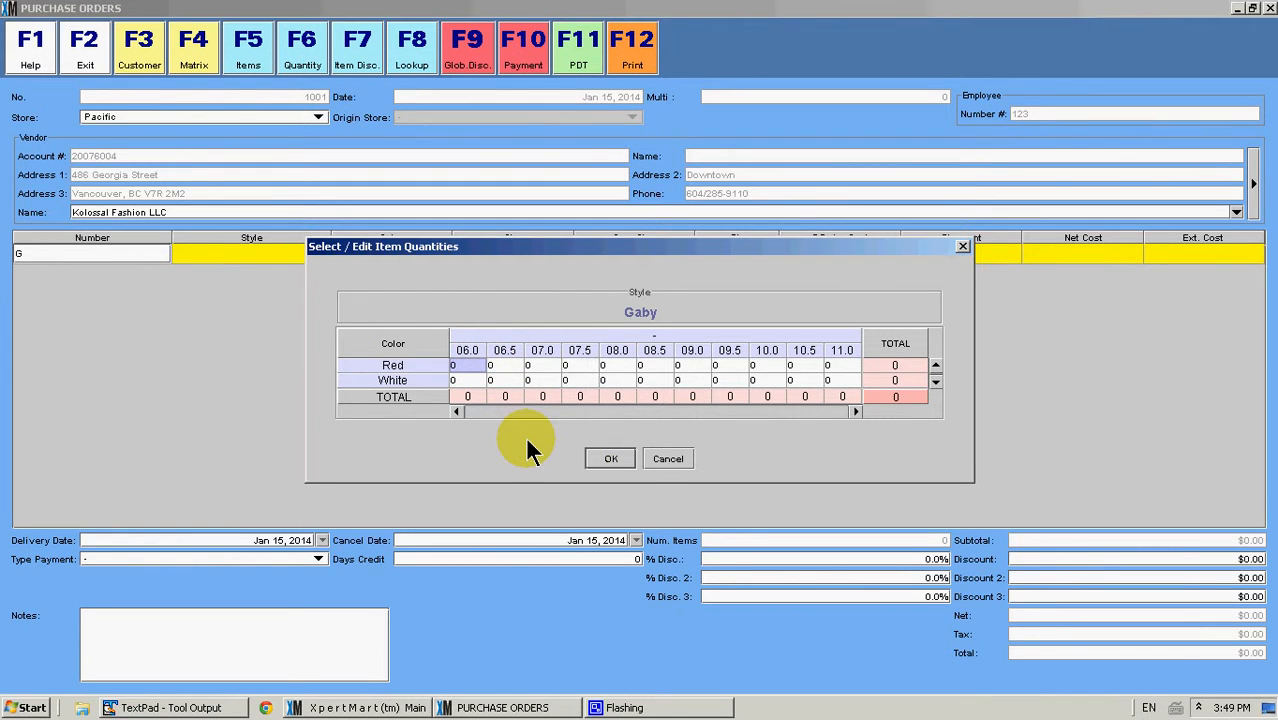
key(Right)
key(Right)
key(Right)
key(Right)
key(Right)
key(Right)
key(Right)
key(Right)
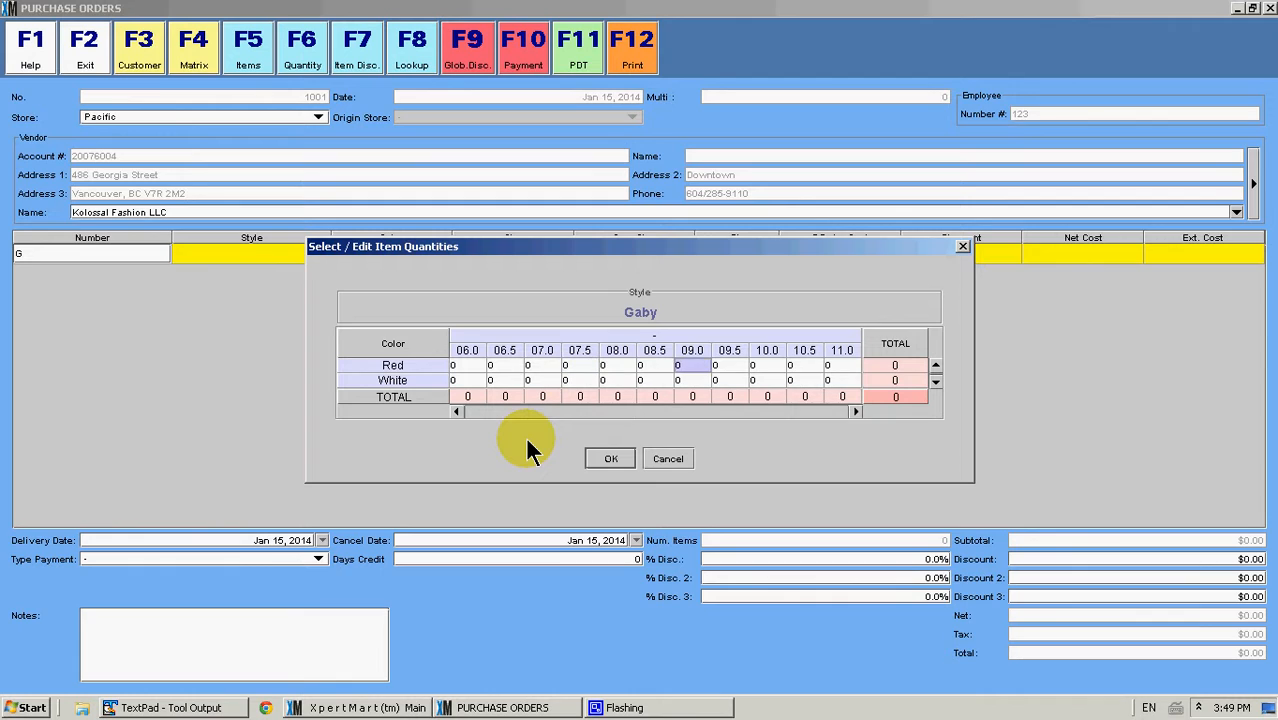
key(Right)
key(Right)
key(Left)
key(Left)
key(Left)
key(Left)
key(Left)
key(Left)
key(Left)
key(Left)
key(Left)
key(Left)
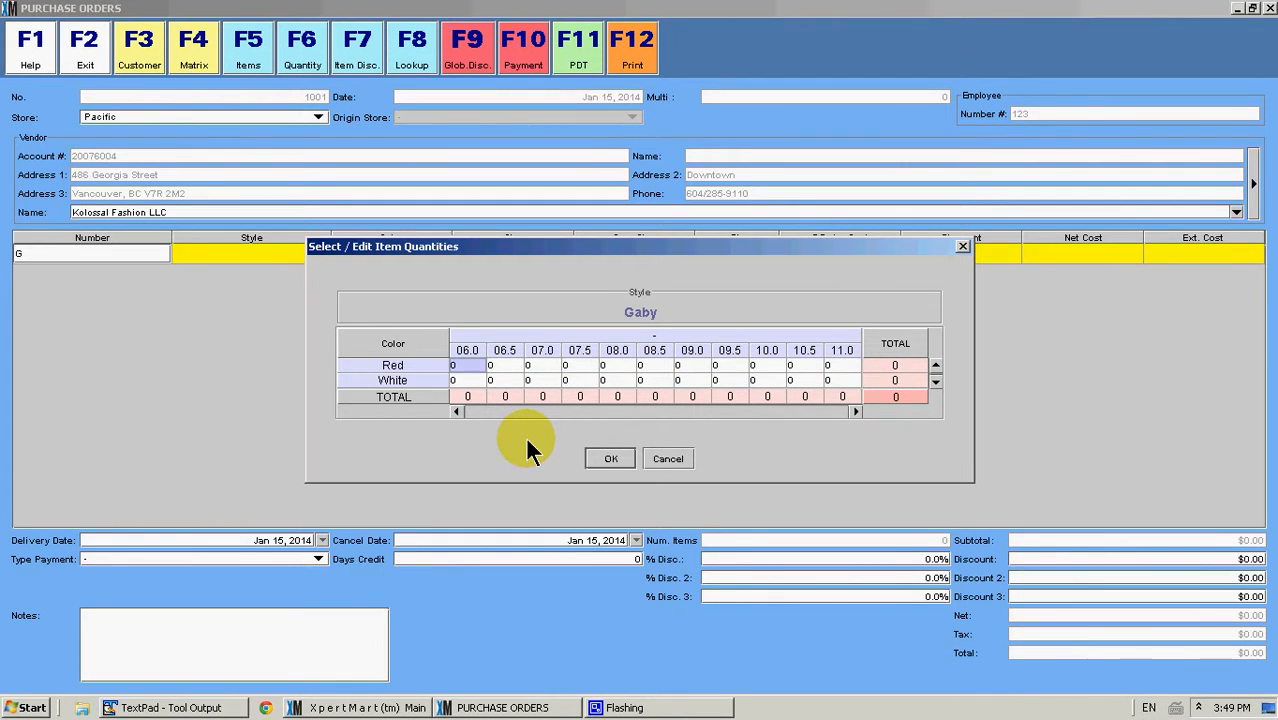
Set the Red quantities to 1 for size 06.0, 1 for 07.0, 2 for 08.0, 2 for 09.0 and 1 for 10.0.
text(1)
key(Right)
key(Right)
text(1)
key(Right)
key(Right)
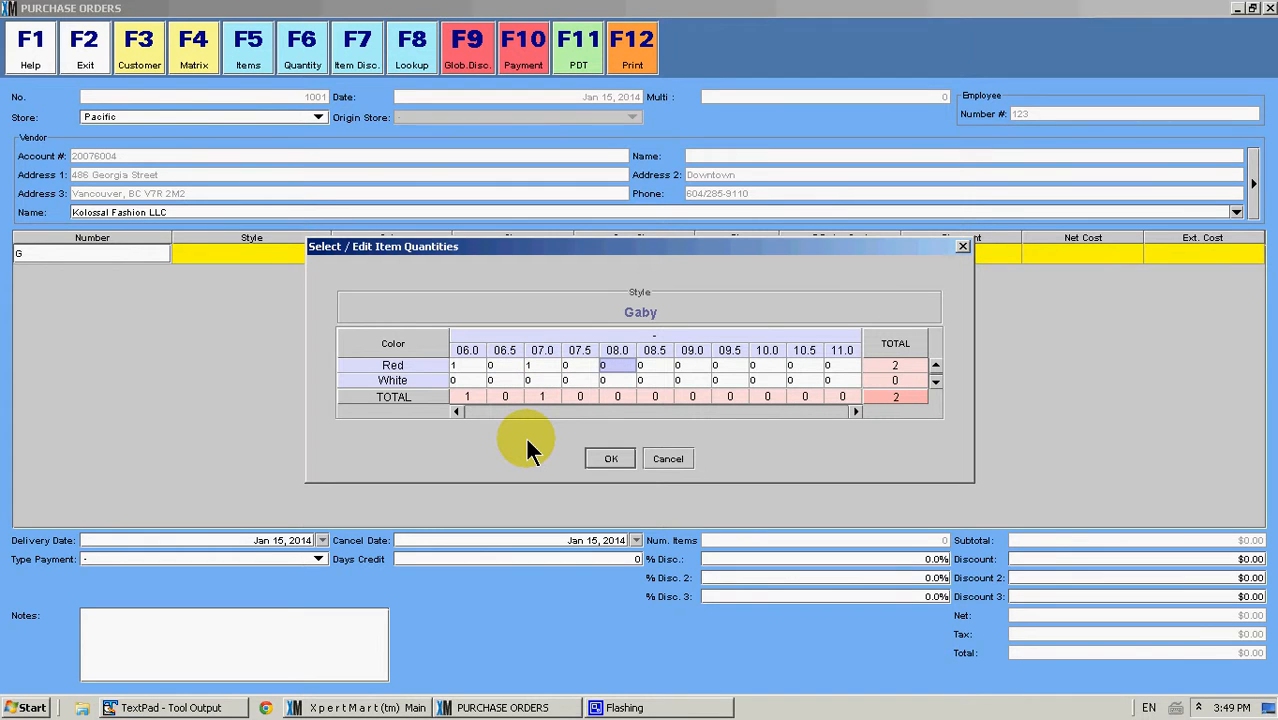
text(2)
key(Right)
key(Right)
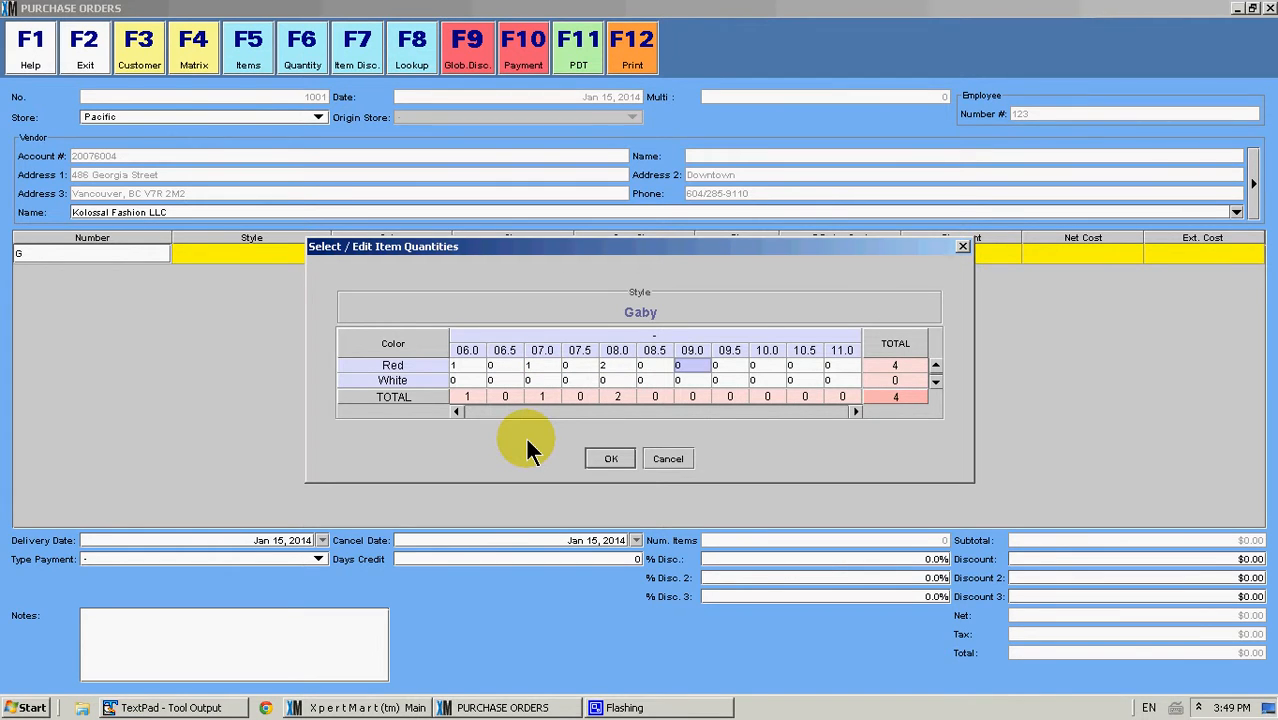
text(2)
key(Right)
key(Right)
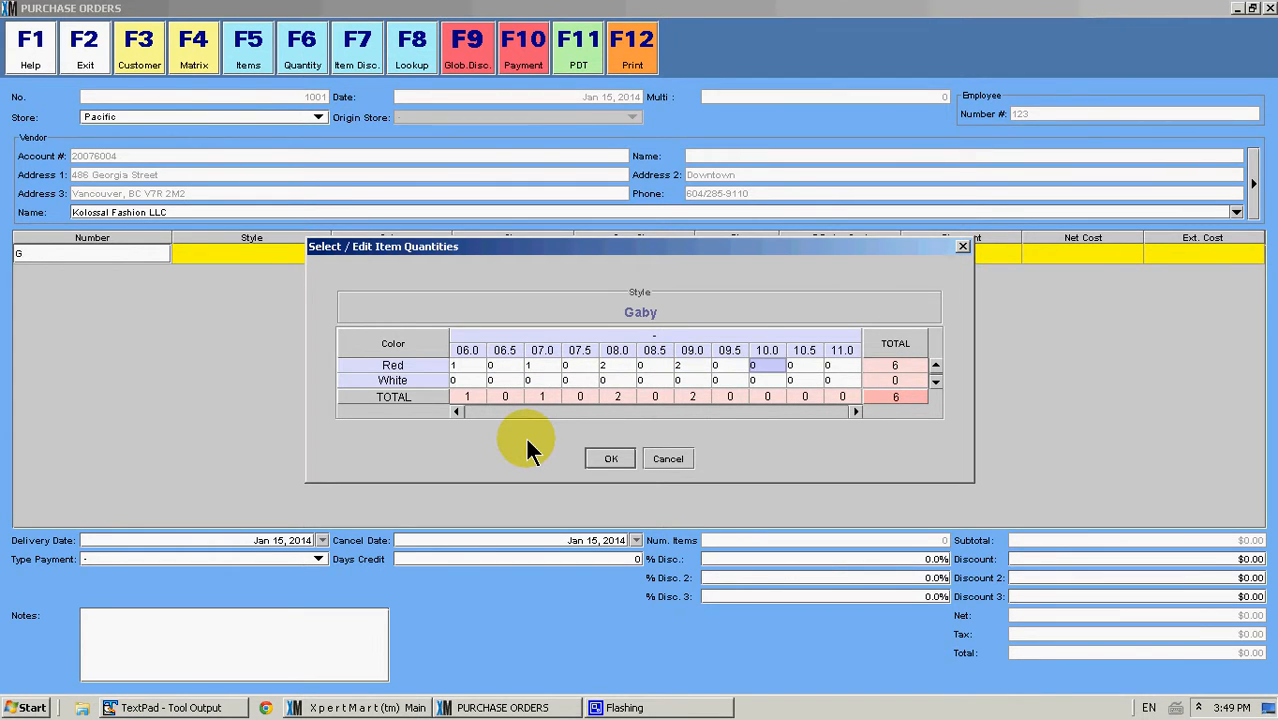
text(1)
Set the White quantities to 1 for size 07.0, 1 for 08.0, 2 for 09.0 and 1 for 10.0, and accept the quantity grid.
key(Down)
key(Left)
key(Left)
key(Left)
key(Left)
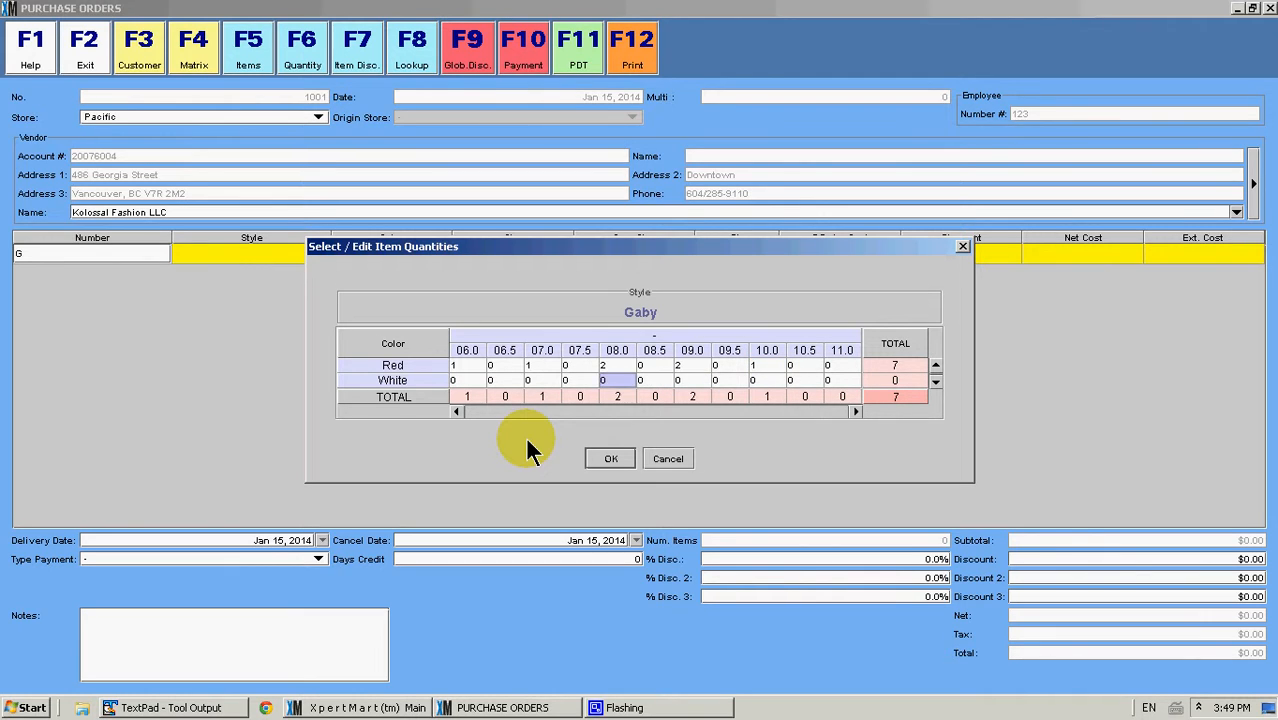
key(Left)
key(Left)
key(Left)
key(Left)
key(Right)
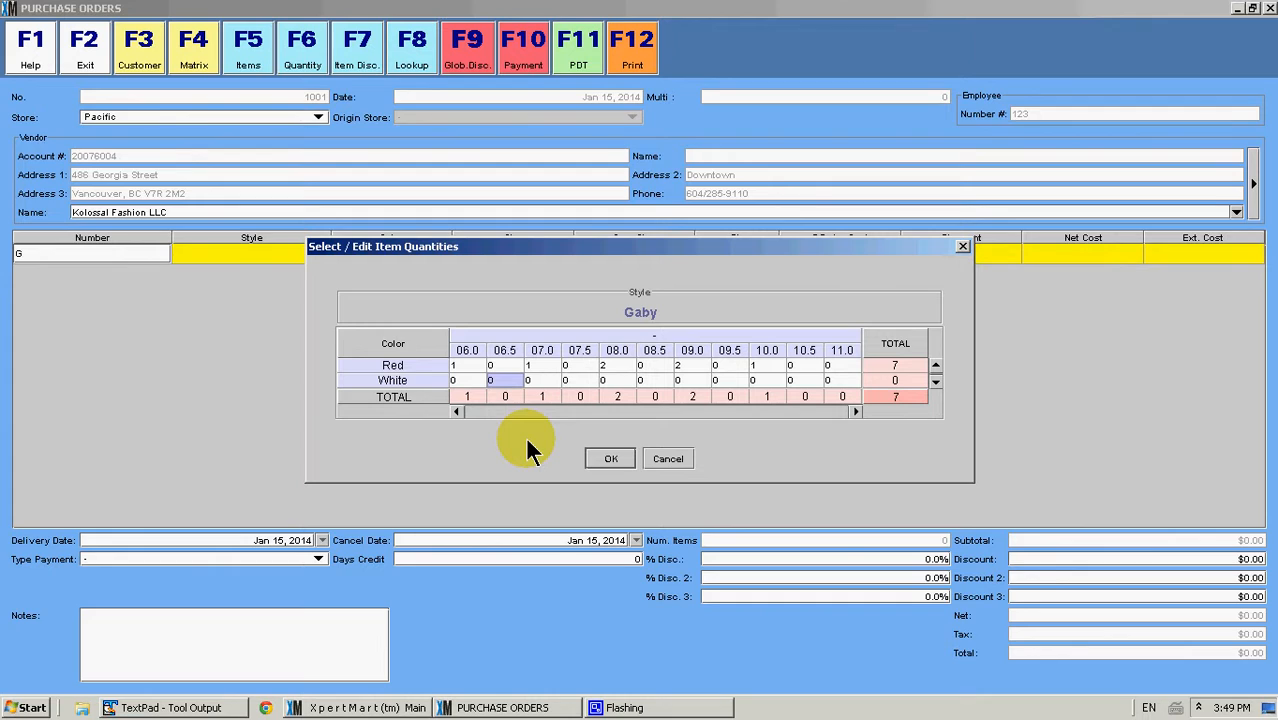
key(Right)
text(1)
key(Right)
key(Right)
text(1)
key(Right)
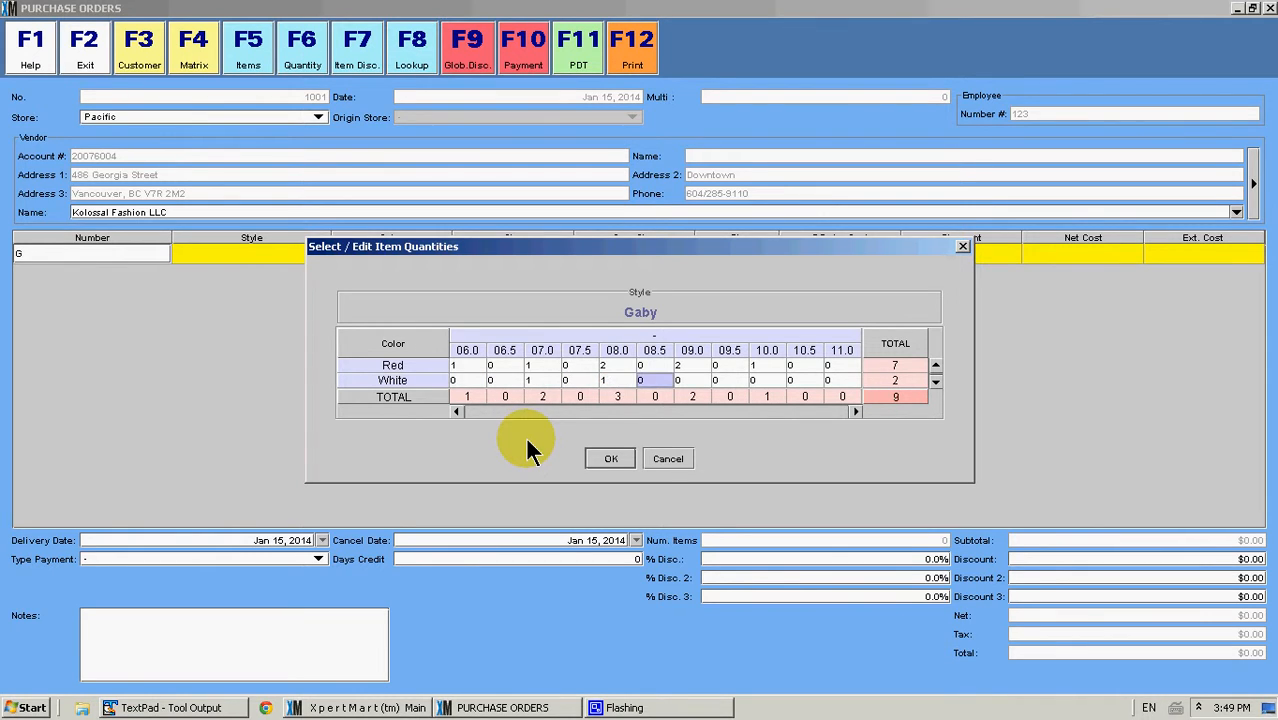
key(Right)
text(2)
key(Right)
key(Right)
text(1)
key(Right)
key(Right)
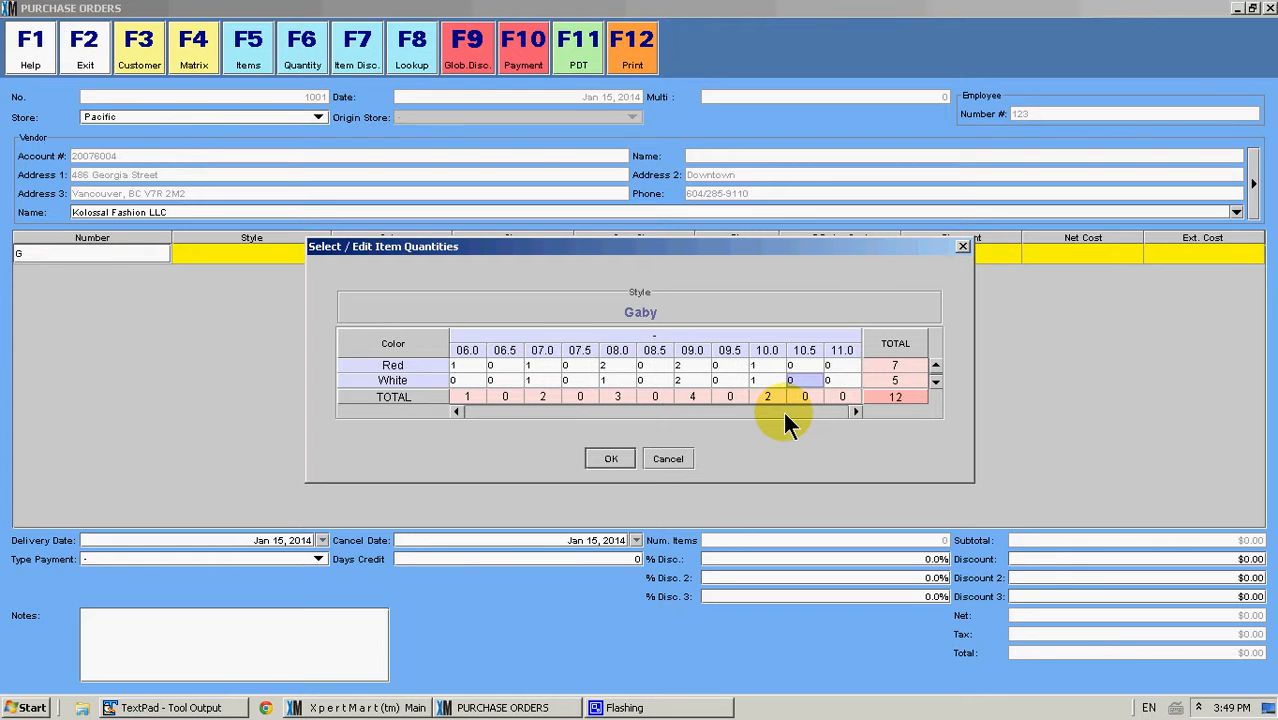
click(609, 460)
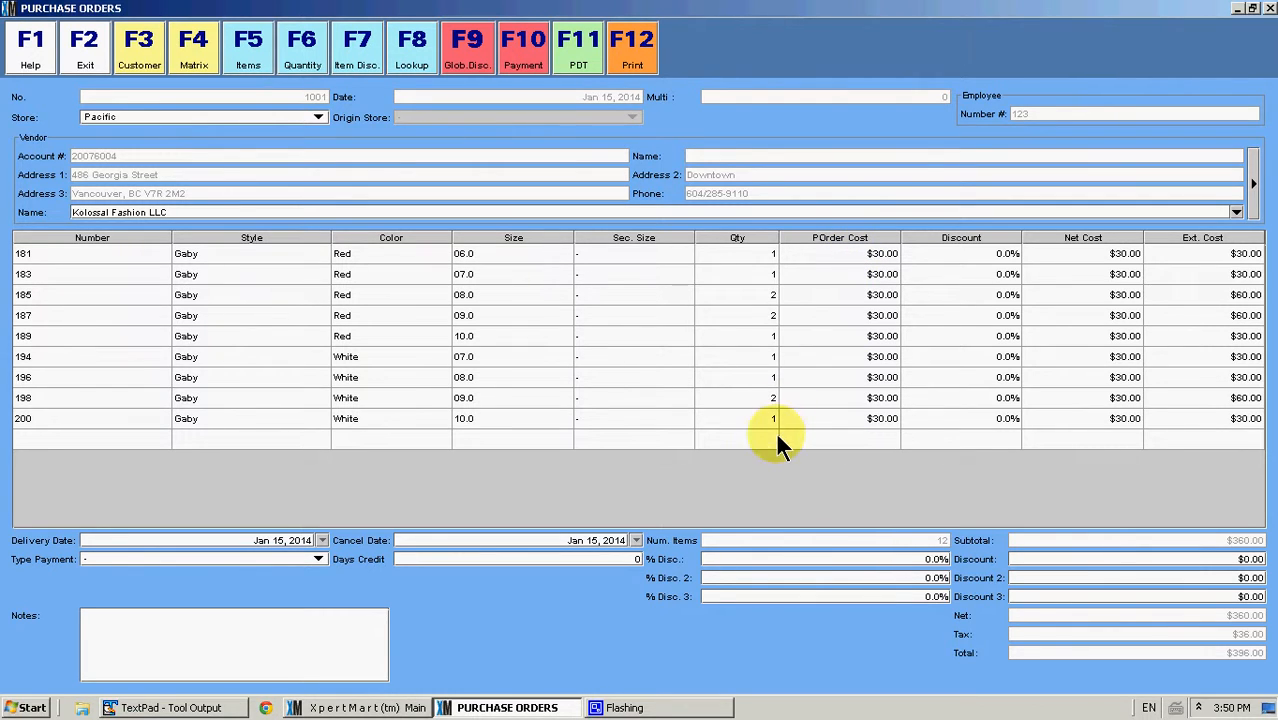
Examine the purchase order cost of each Gaby item line, going through all Red and White sizes.
click(848, 253)
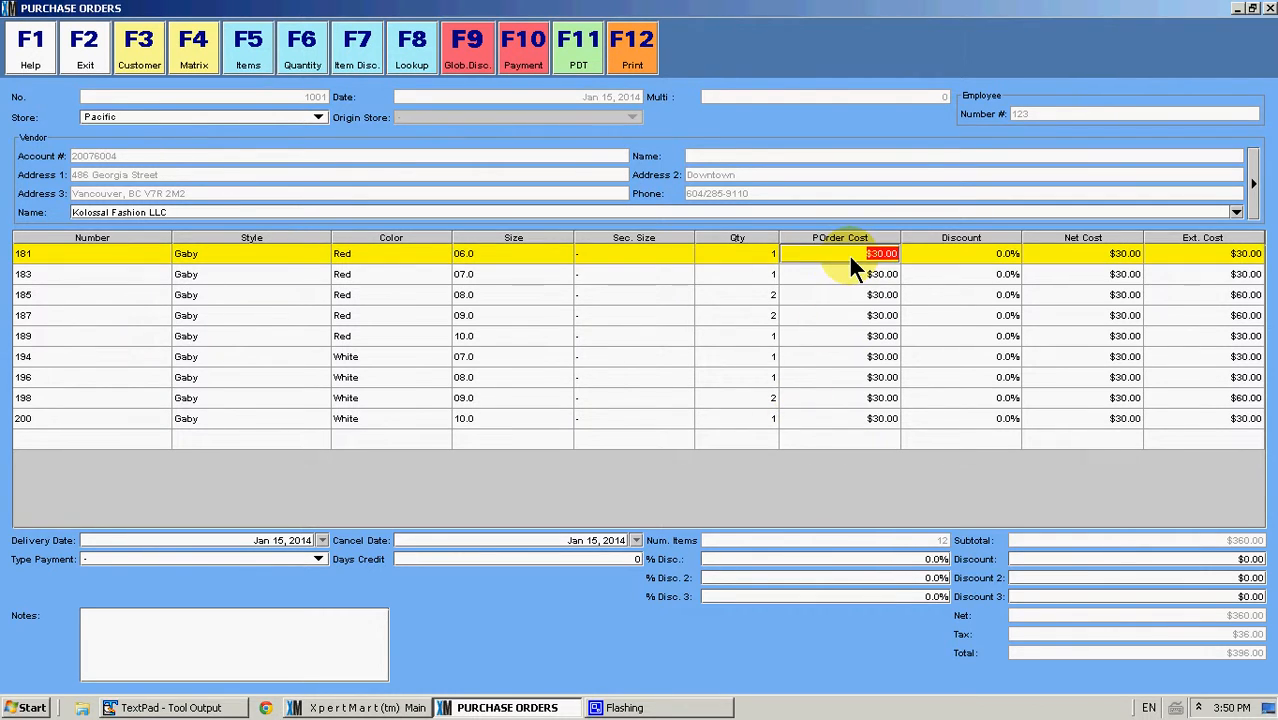
key(Down)
key(Down)
key(Up)
key(Up)
key(Down)
key(Down)
key(Down)
key(Down)
key(Down)
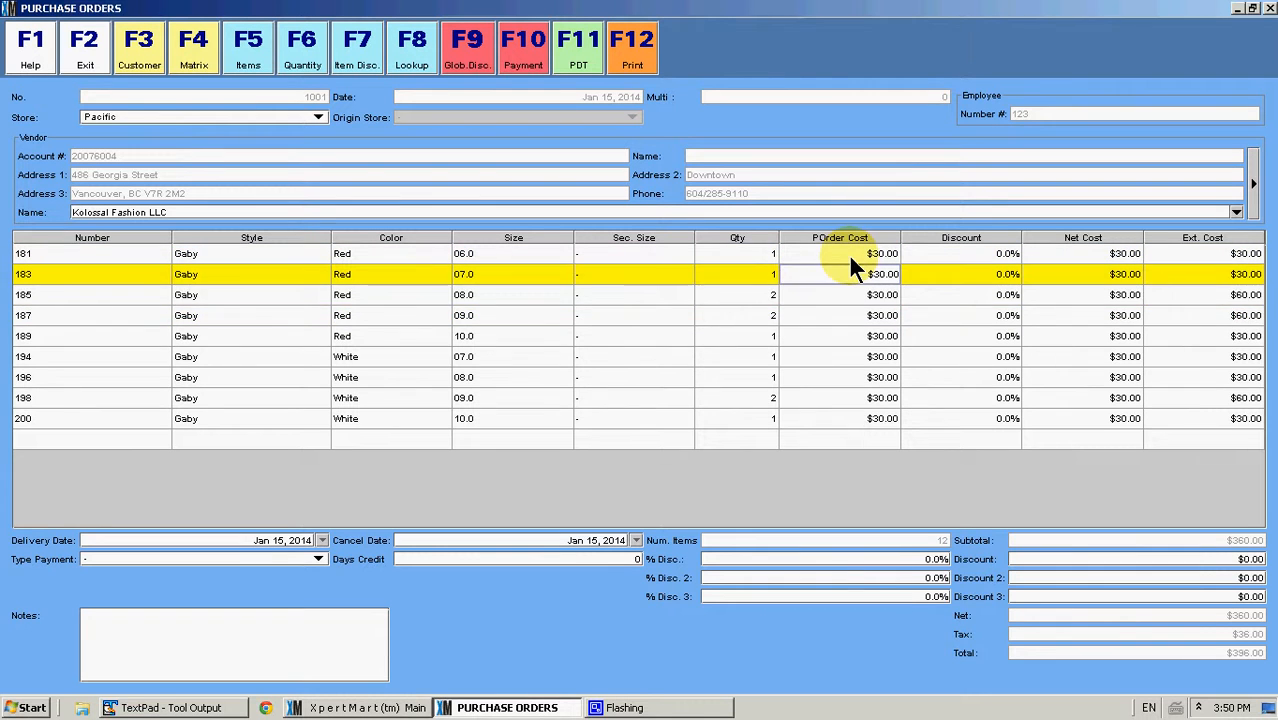
key(Down)
key(Down)
key(Down)
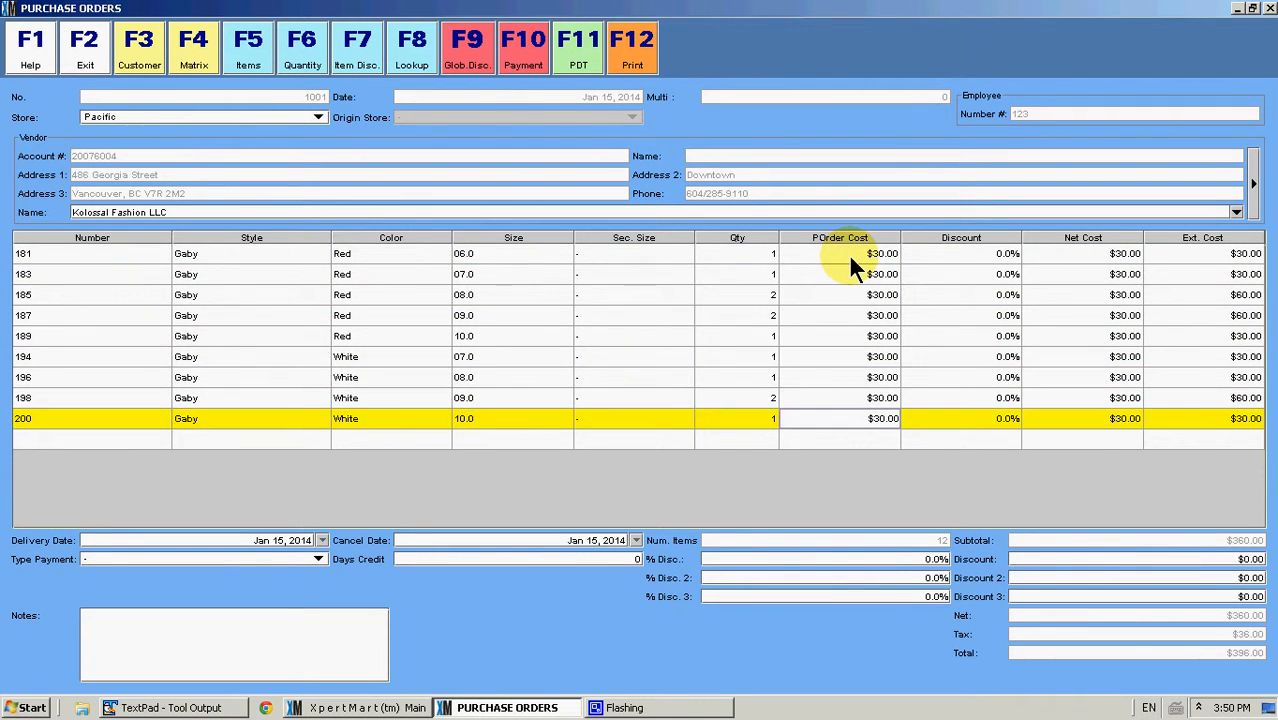
key(Up)
key(Up)
key(Up)
key(Up)
key(Up)
key(Up)
key(Up)
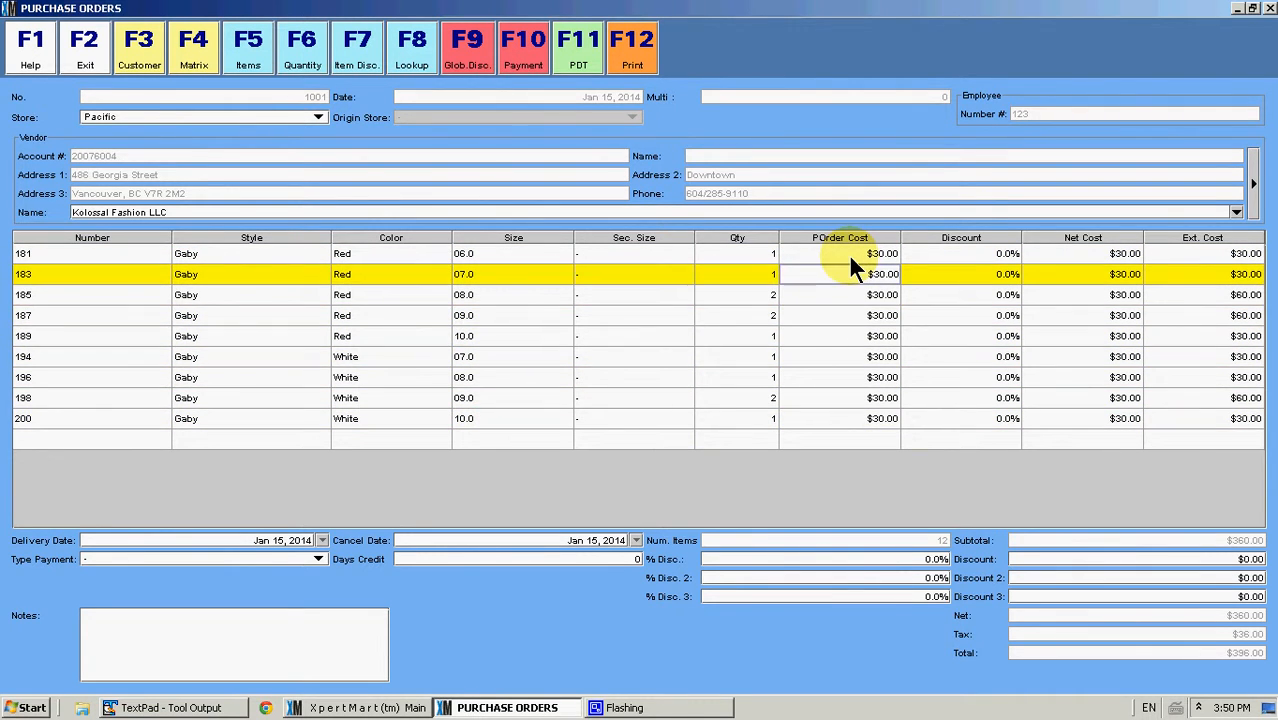
Try to add an item to the empty order line by entering barcode *1050.
key(Up)
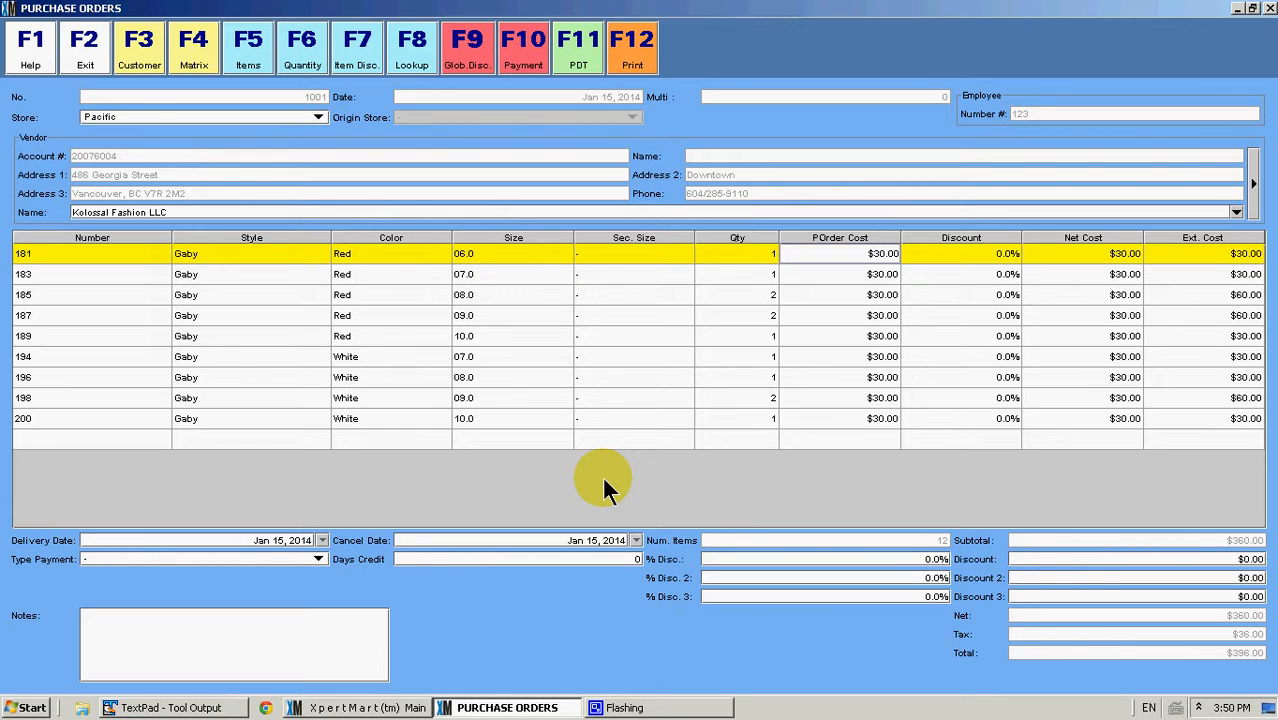
click(132, 440)
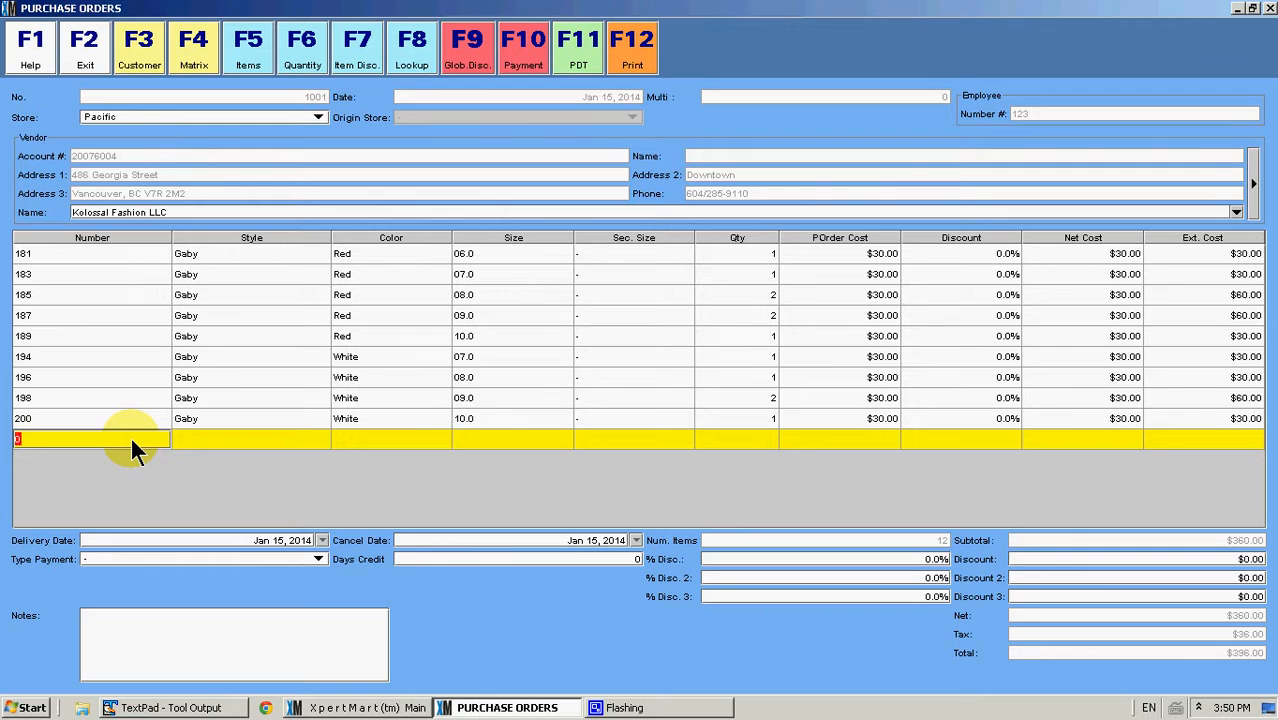
text(*1050)
key(Left)
key(Left)
key(Right)
key(Right)
key(Right)
key(Right)
key(Right)
key(Return)
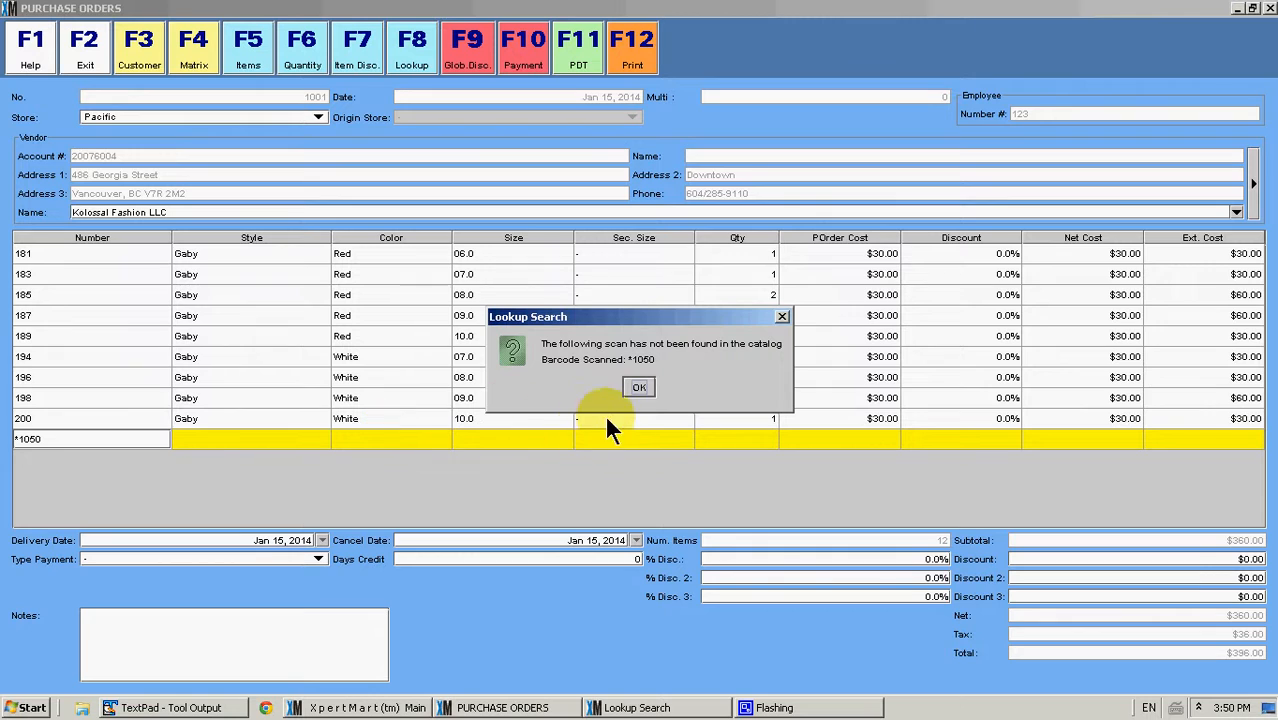
click(638, 390)
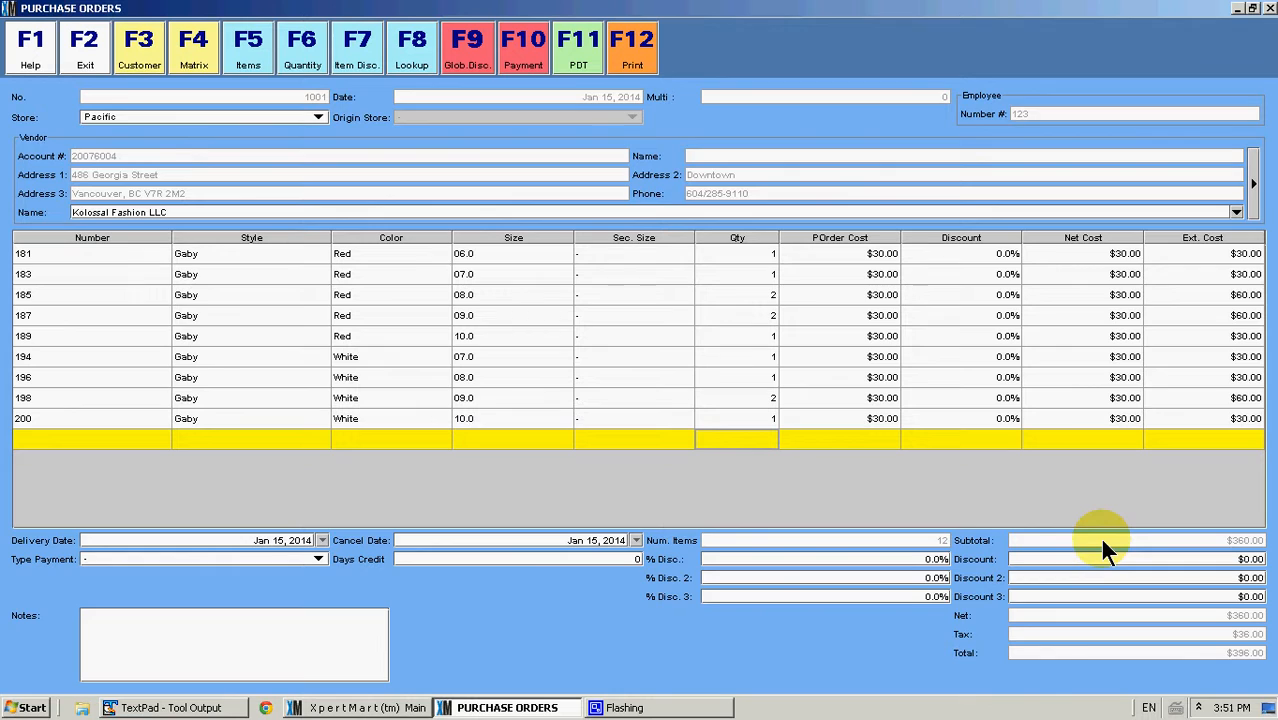
Examine the order's percentage discount fields, discount amount fields and cancel date.
click(901, 563)
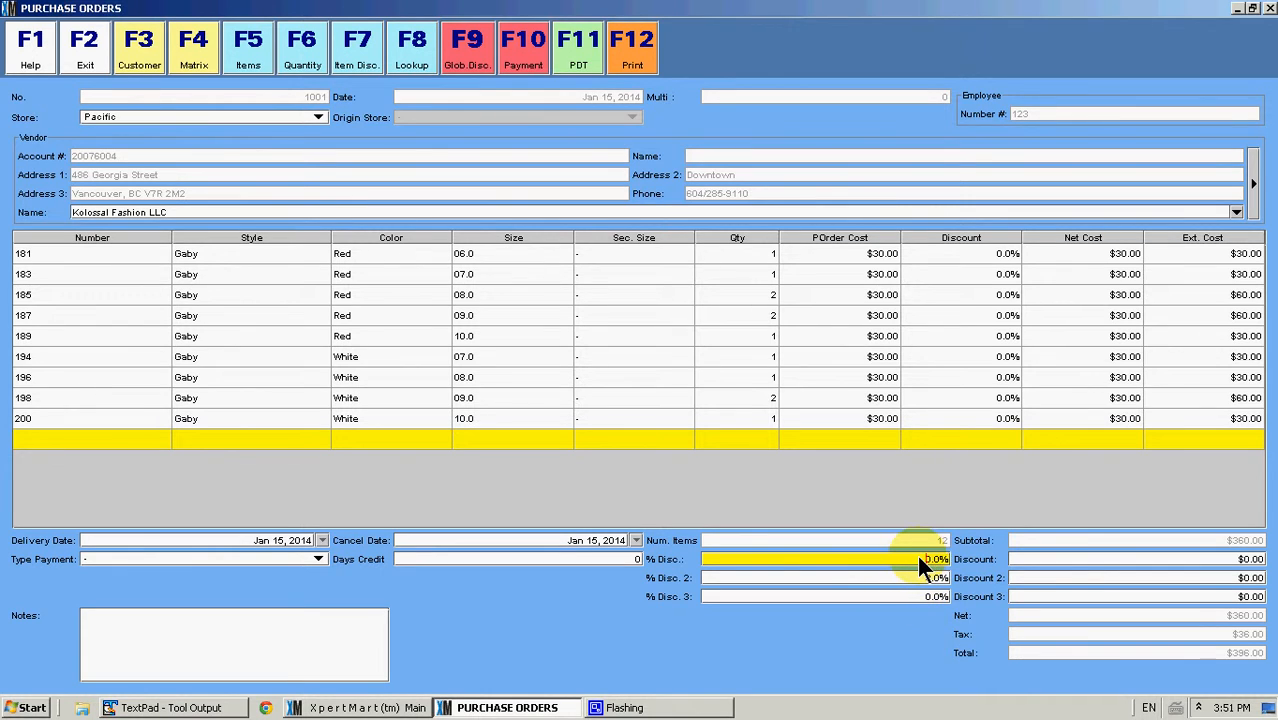
click(911, 583)
click(910, 592)
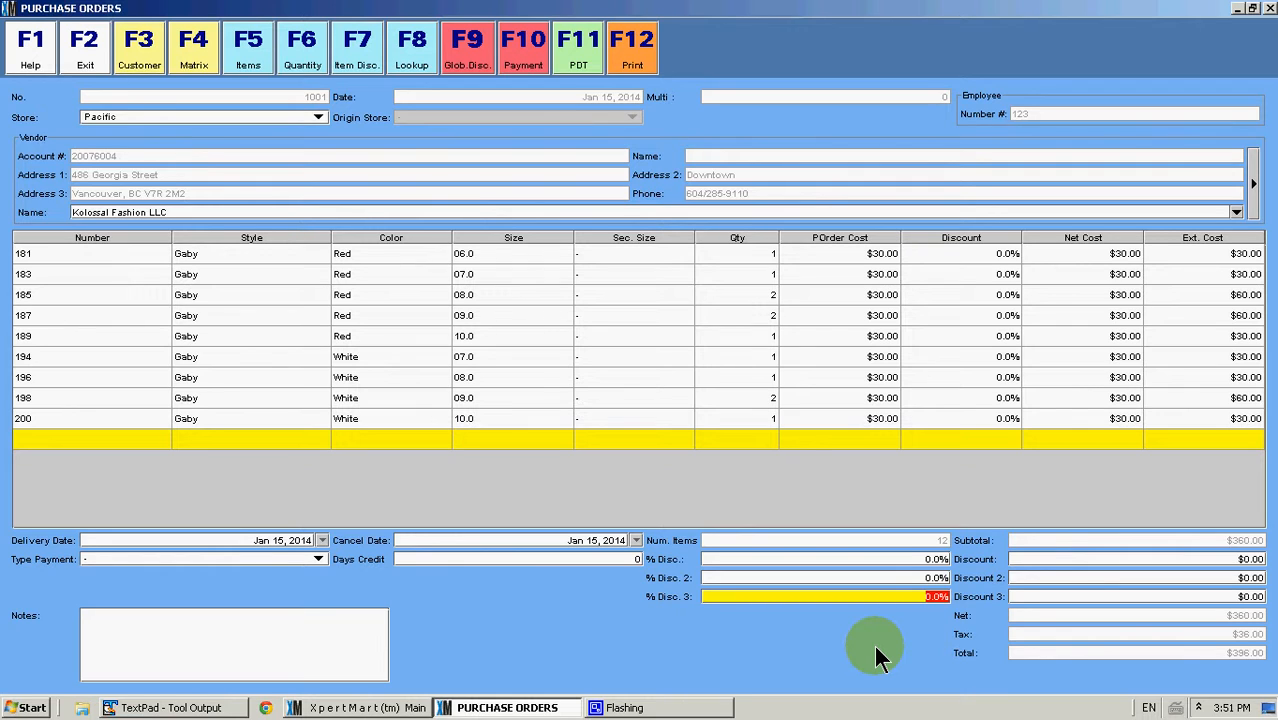
click(901, 558)
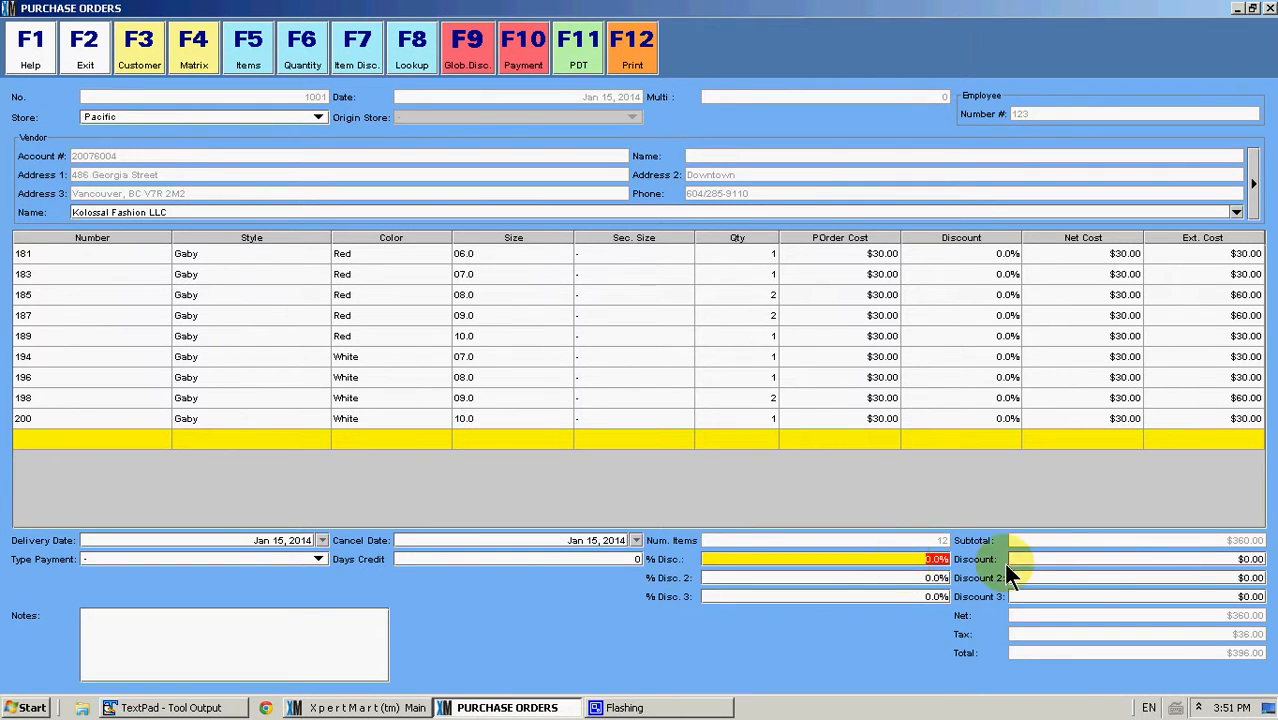
click(1120, 560)
click(1120, 576)
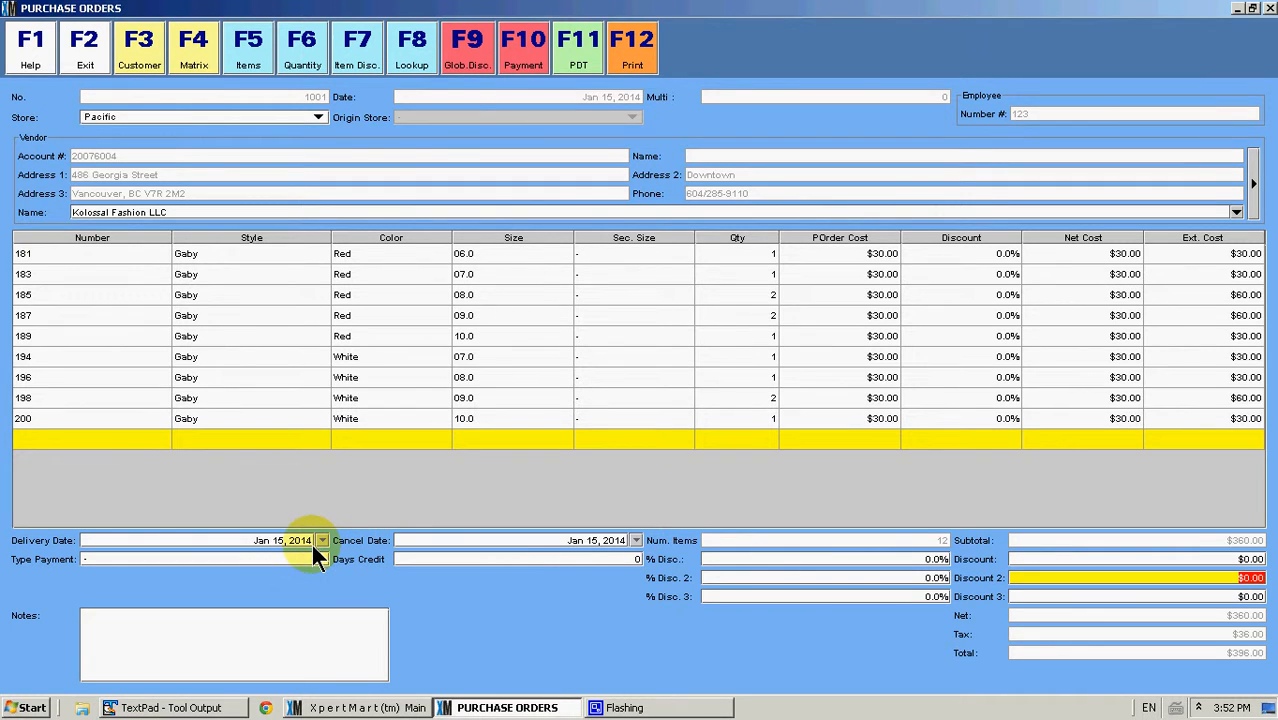
click(525, 538)
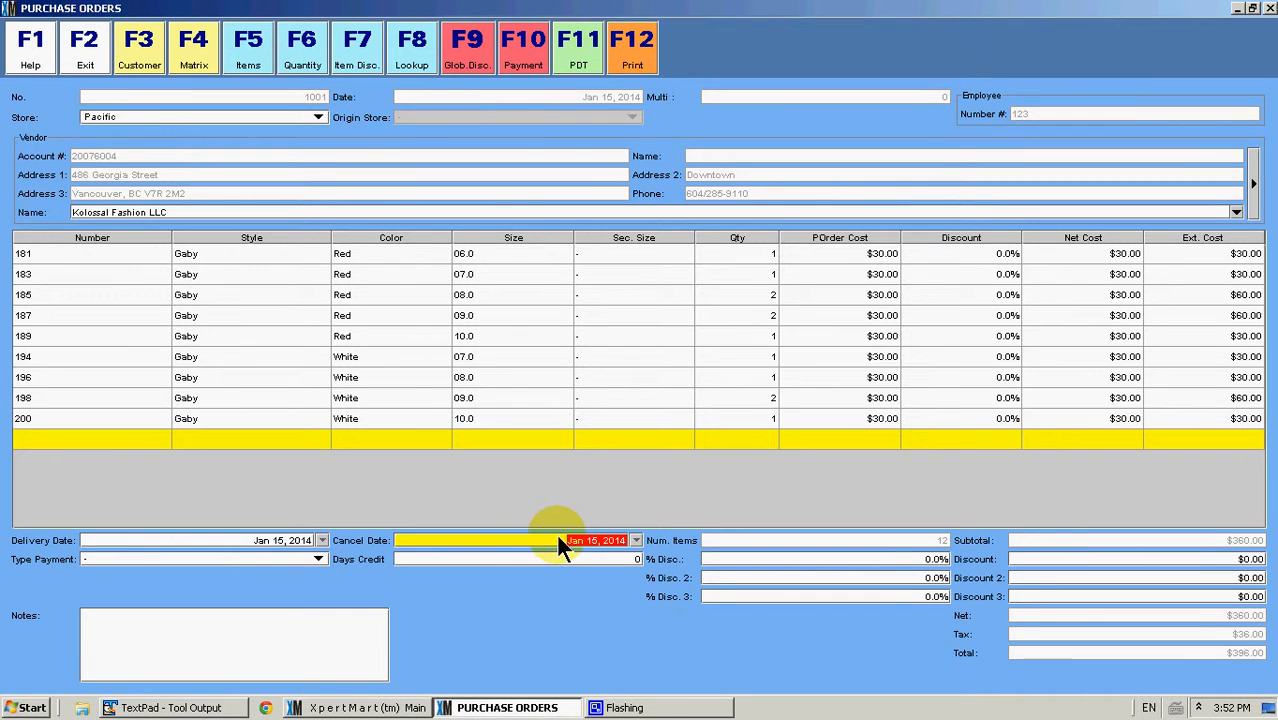
Set the order's payment type to 15 days and its days of credit to 15.
click(318, 559)
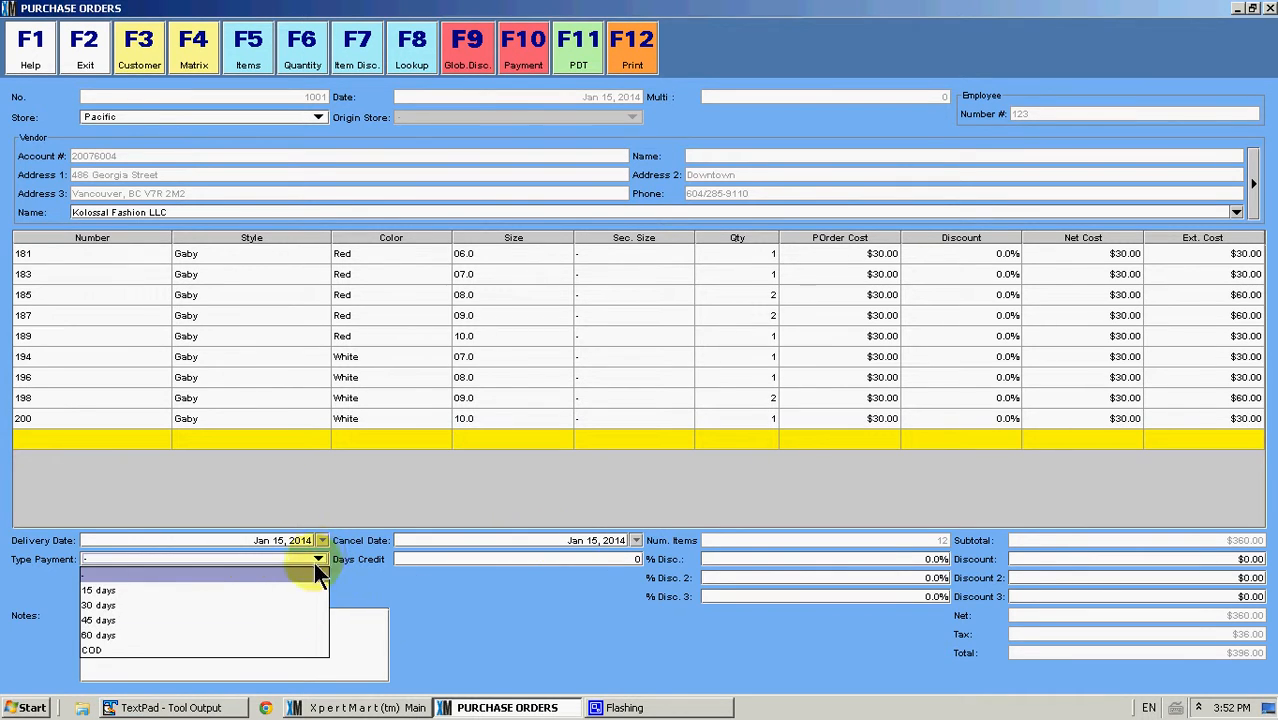
click(290, 648)
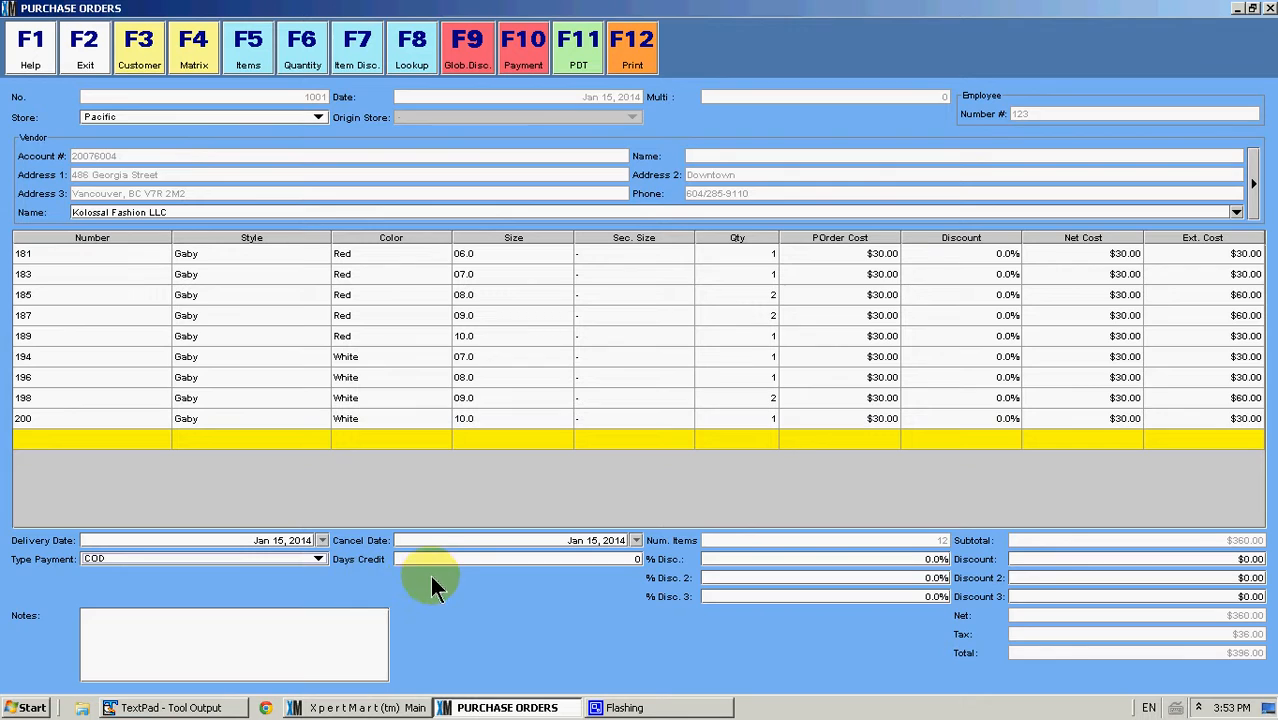
click(320, 558)
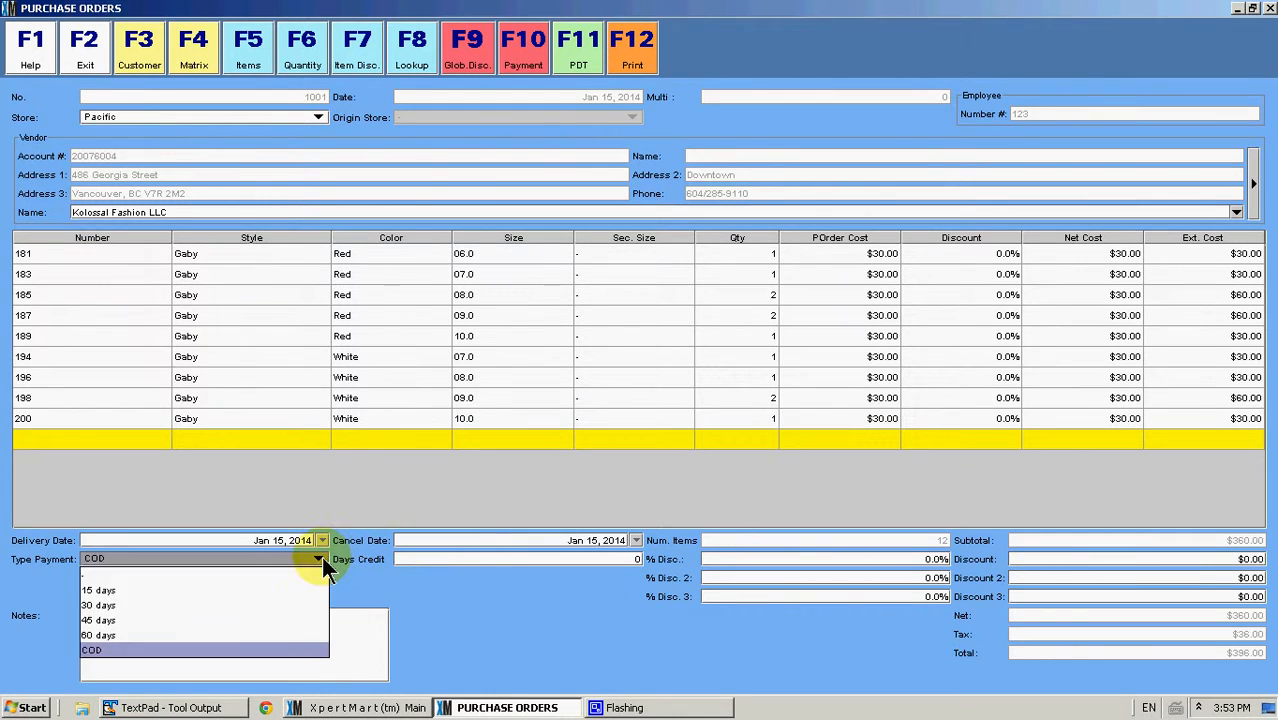
click(292, 583)
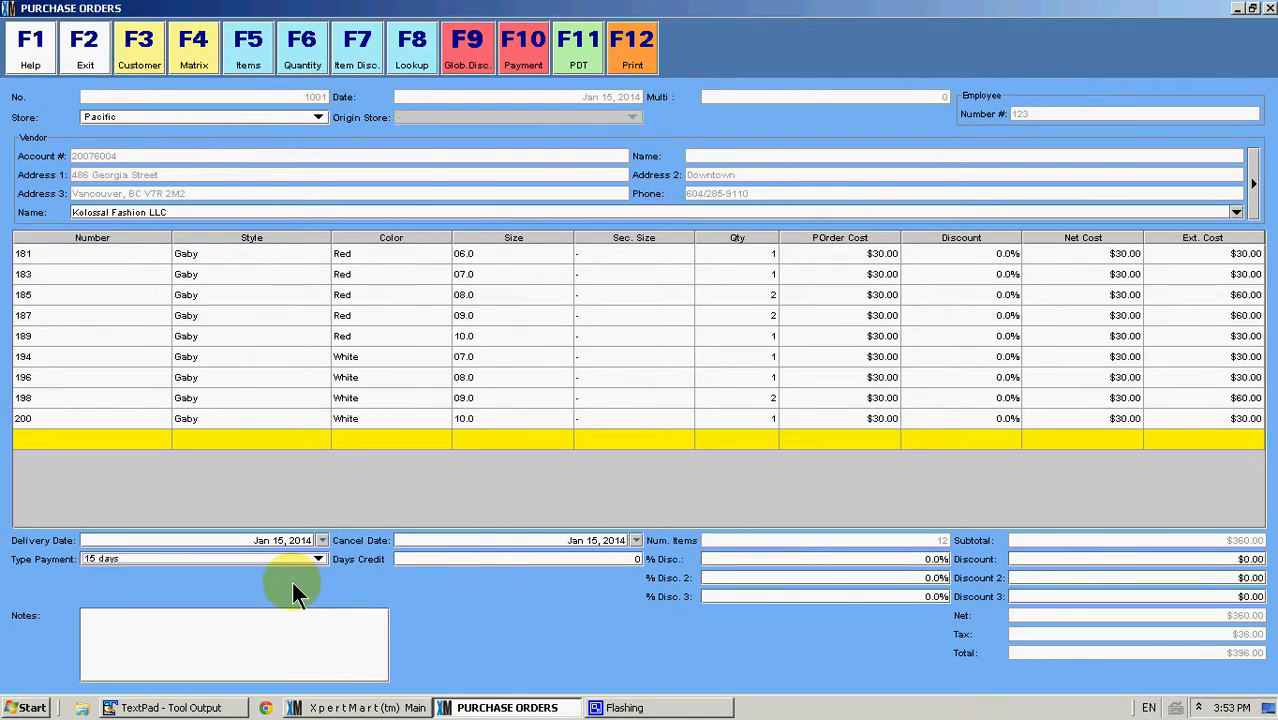
click(443, 558)
text(15)
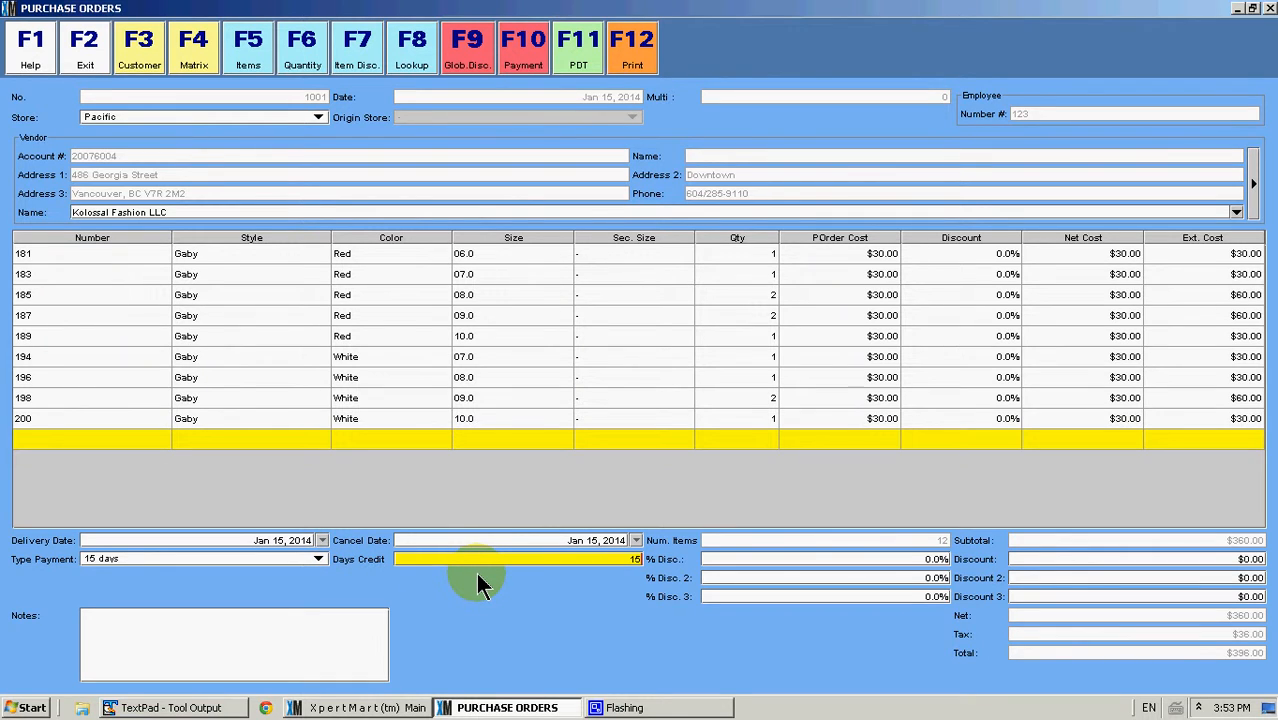
key(Tab)
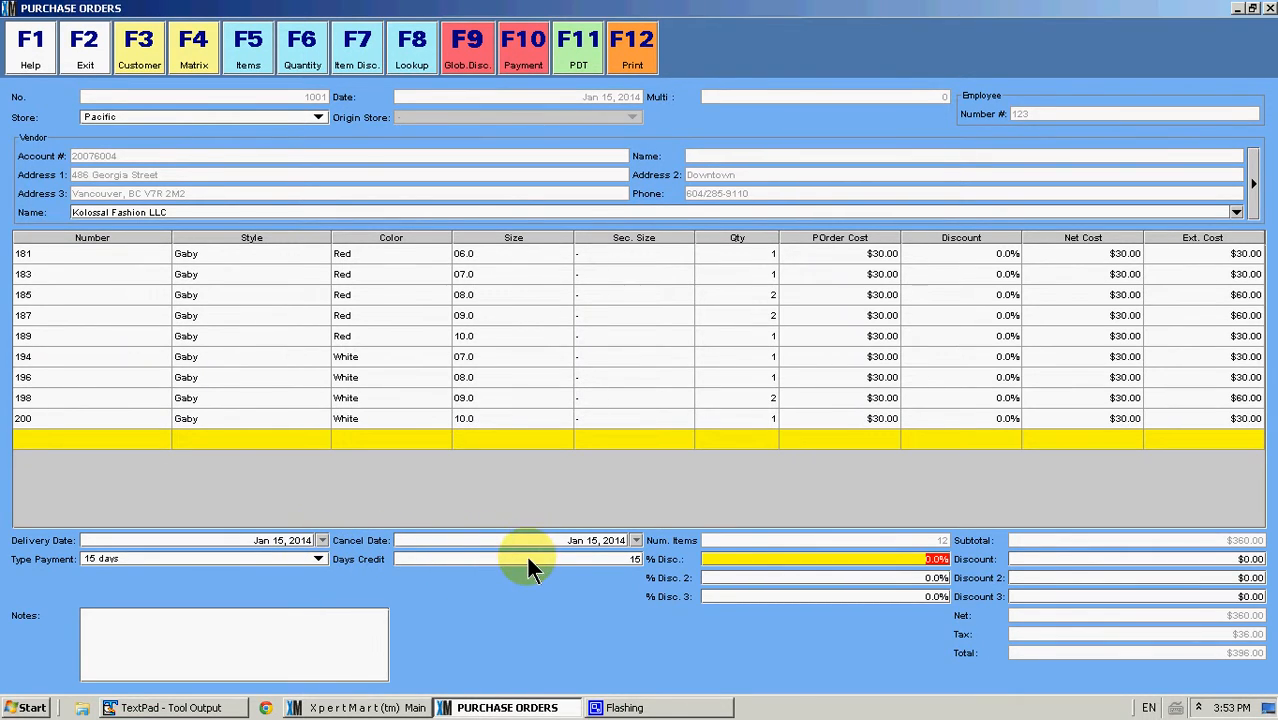
Add the text "Free hand notes." to the purchase order's notes, followed by a new line.
click(323, 630)
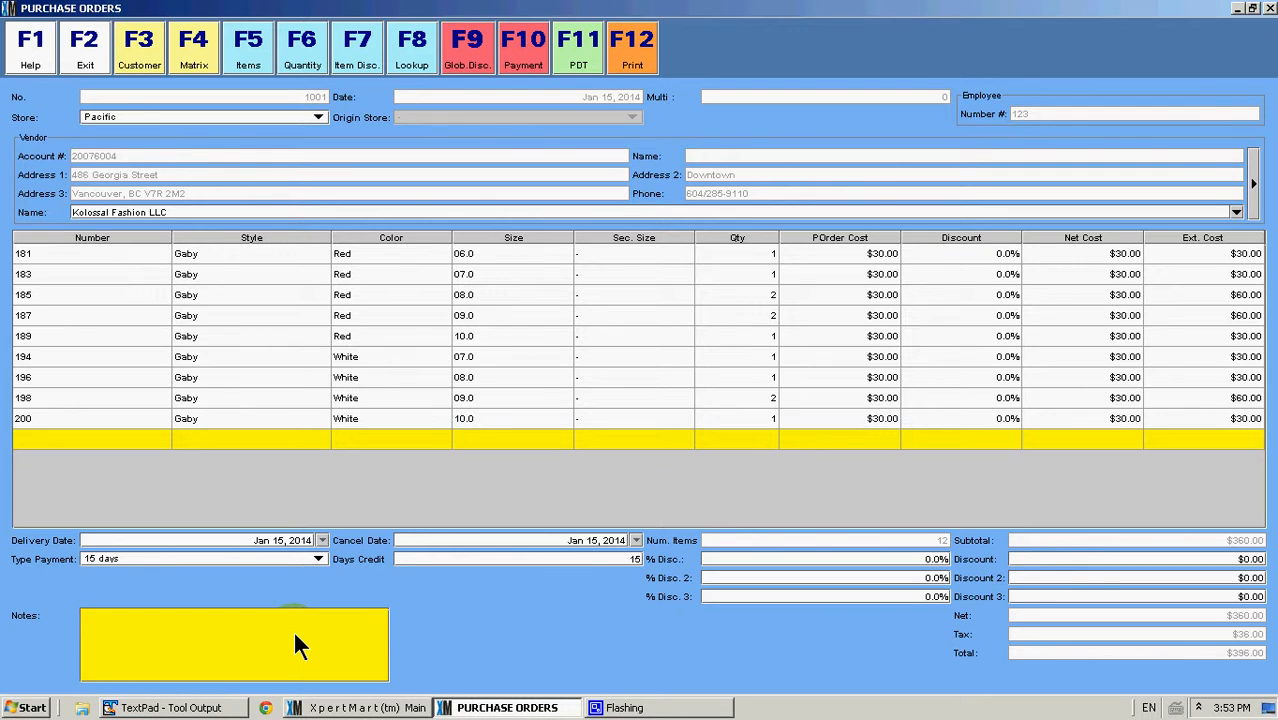
text(Free hand notes.)
key(Return)
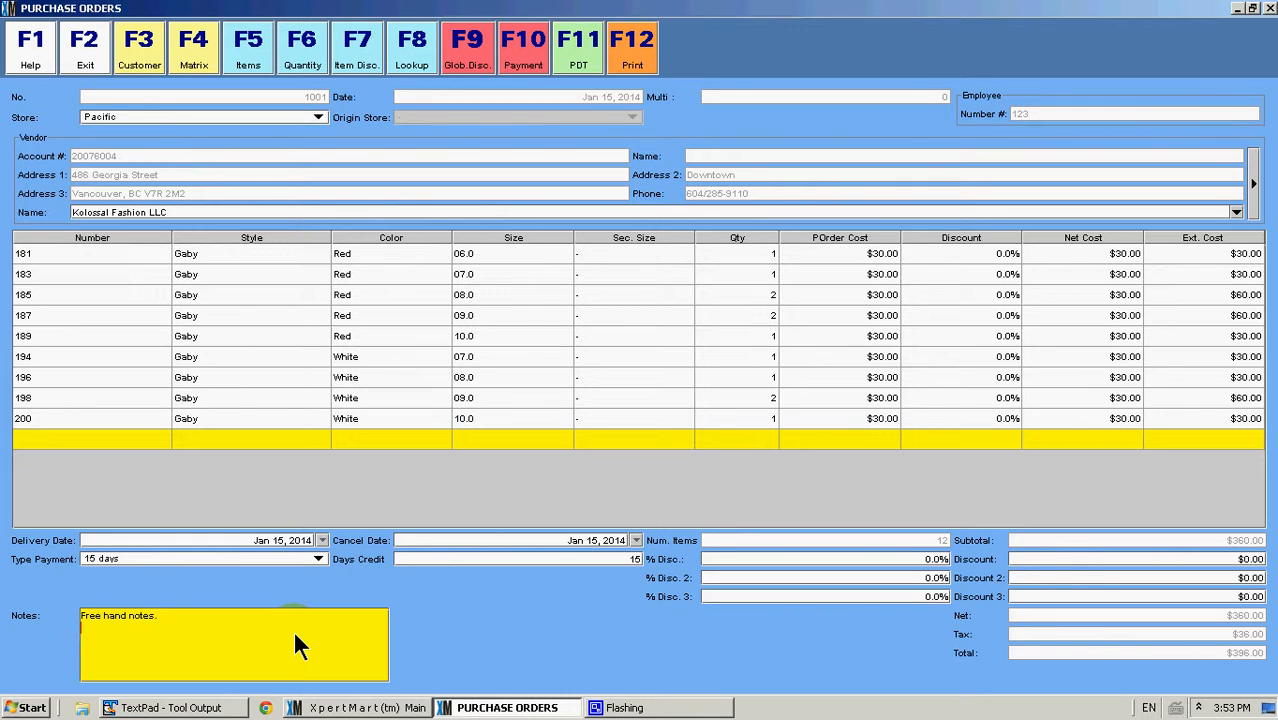